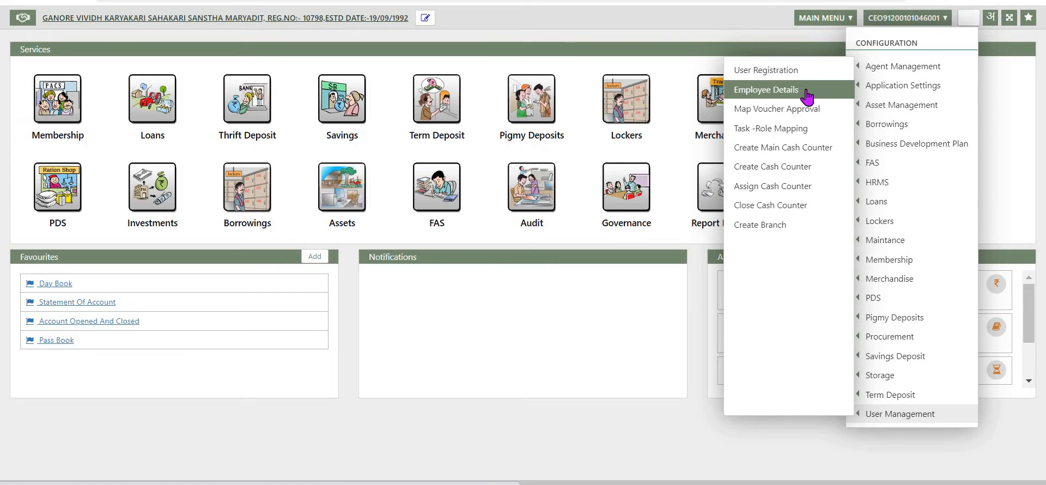
Step: Open Employee Details, edit the second employee's record and save it with Update
left_click(808, 97)
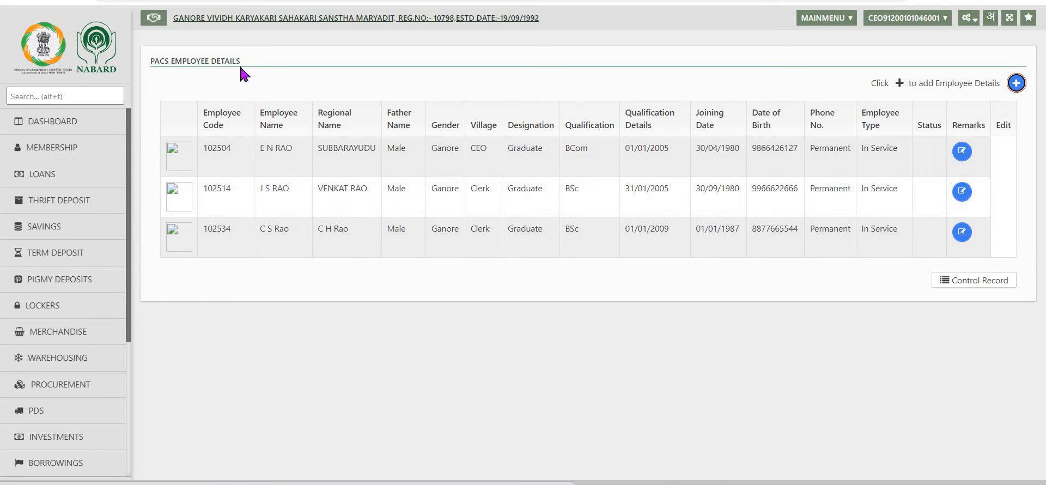
left_click(962, 192)
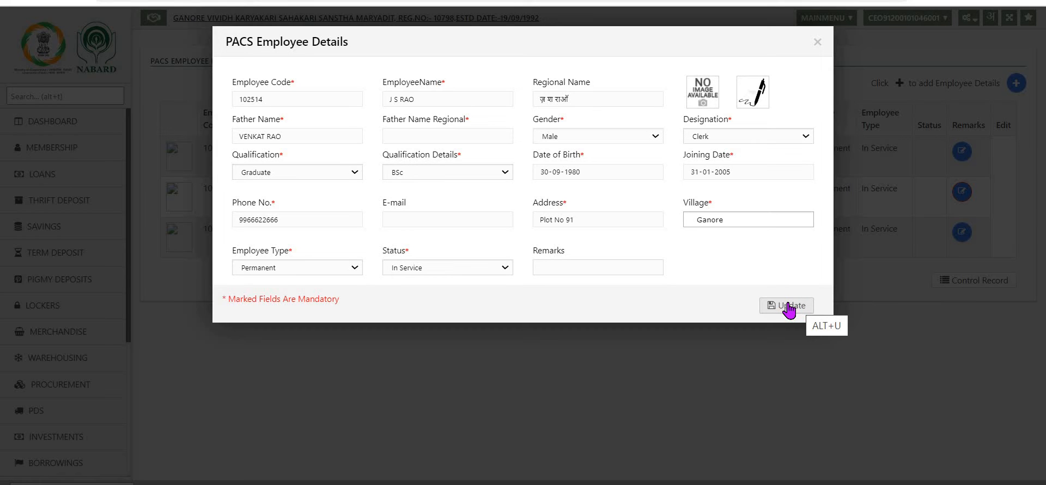
left_click(788, 307)
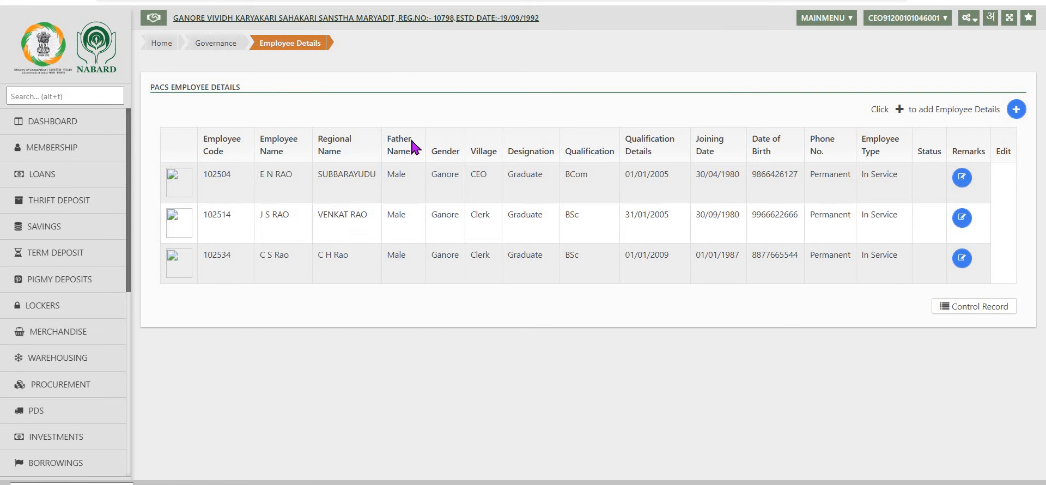
Step: Open User Registration and select the second employee's number and branch HO
left_click(976, 22)
mouse_move(878, 417)
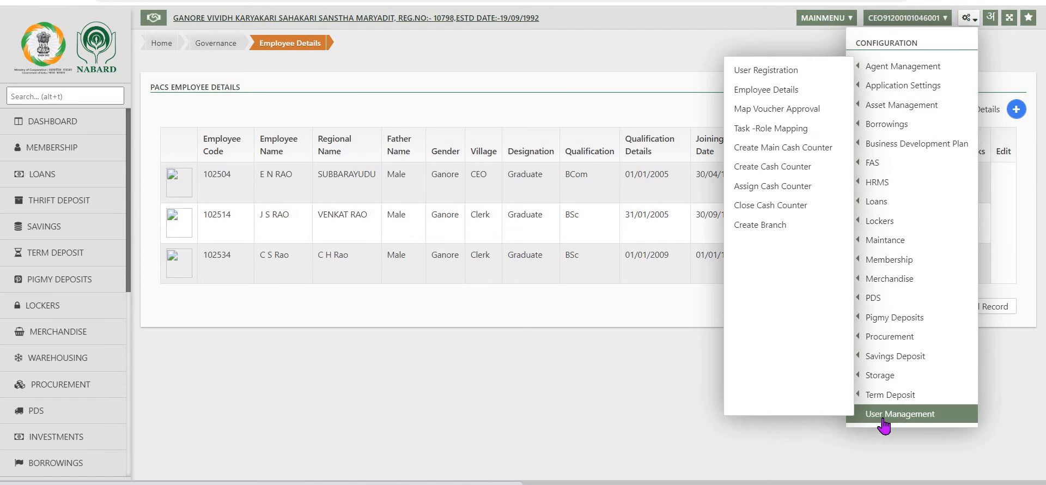
left_click(762, 74)
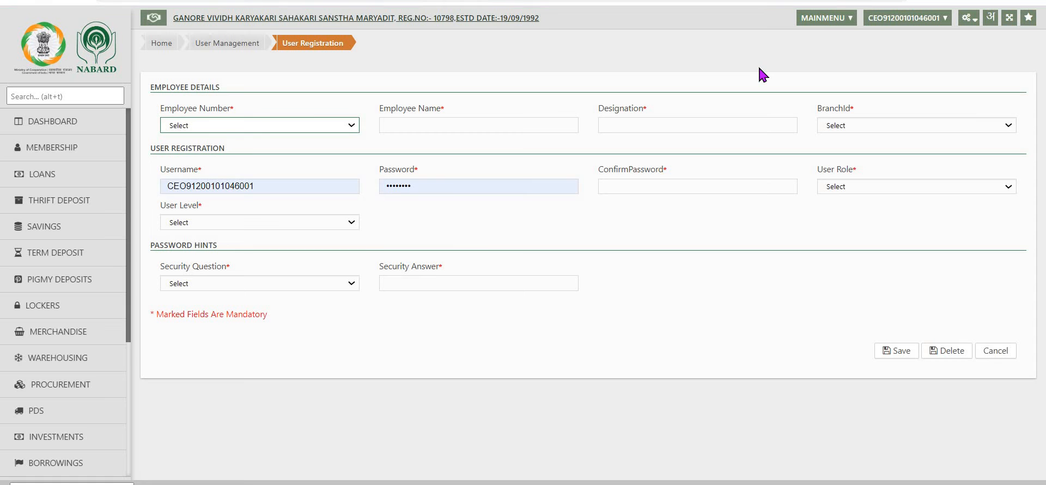
left_click(352, 126)
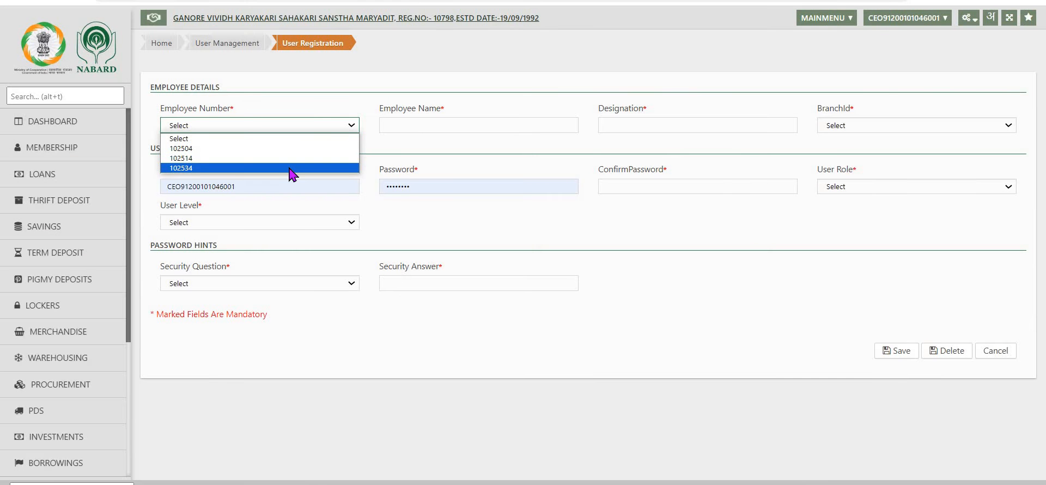
left_click(327, 158)
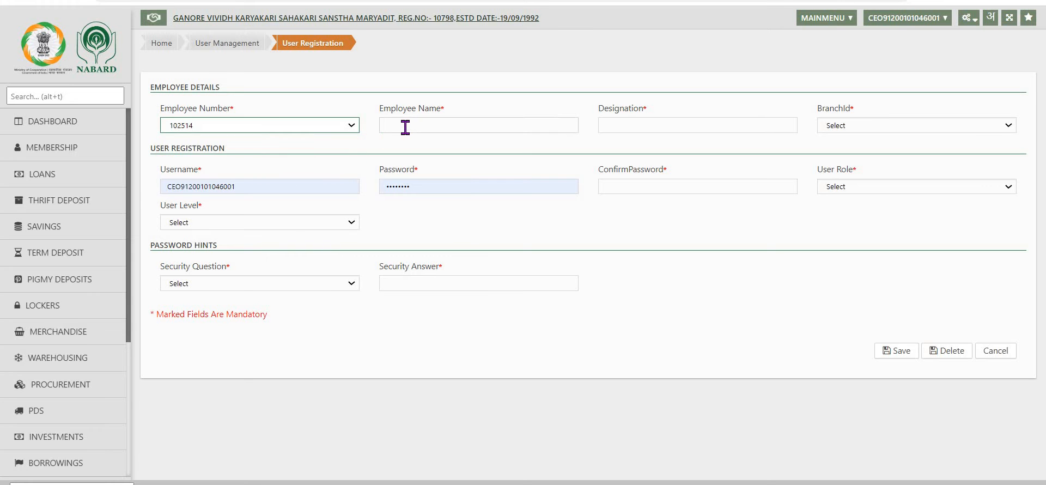
left_click(405, 130)
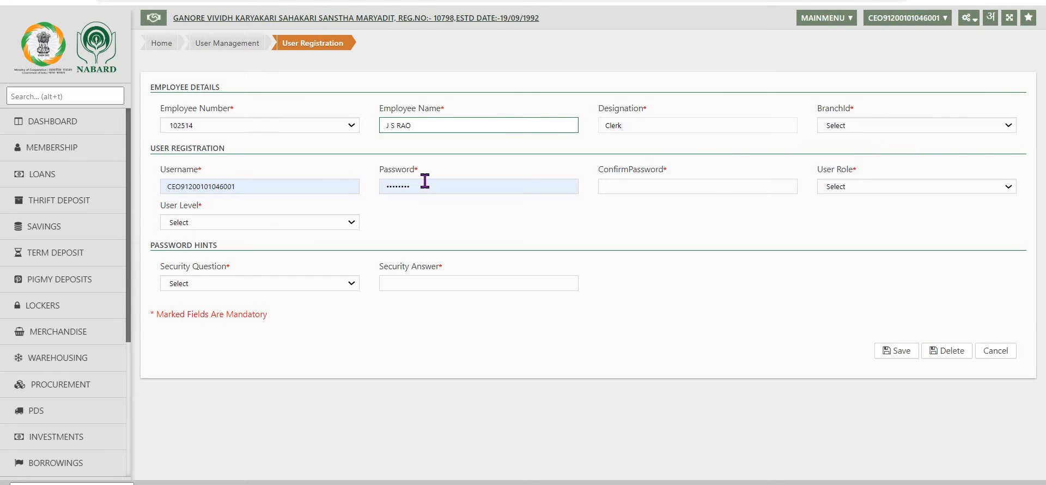
left_click(993, 131)
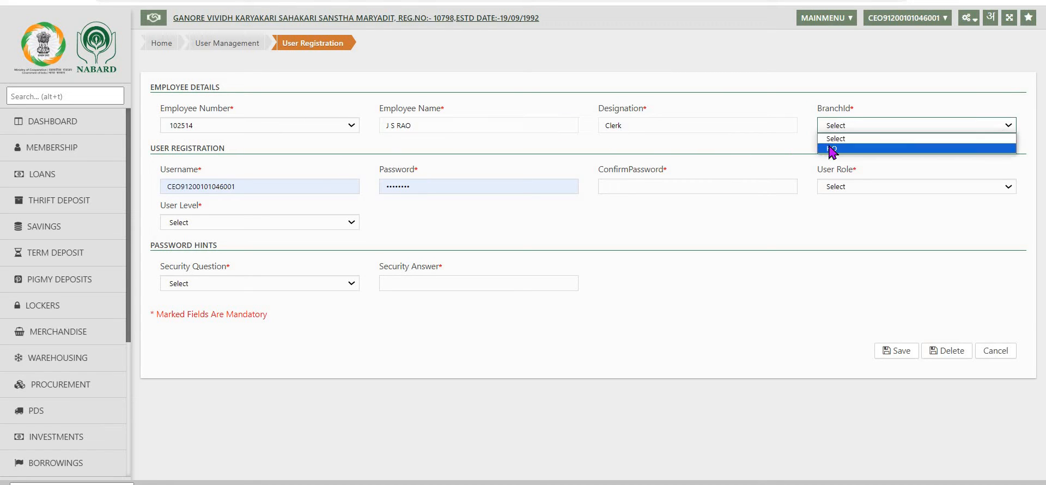
left_click(992, 142)
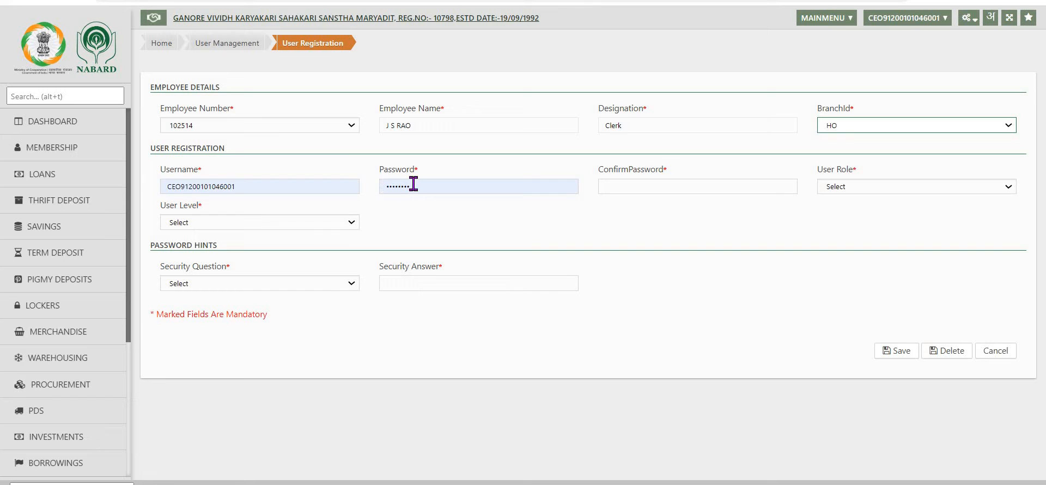
Step: Fill the confirm password field with the saved account password
left_click(613, 184)
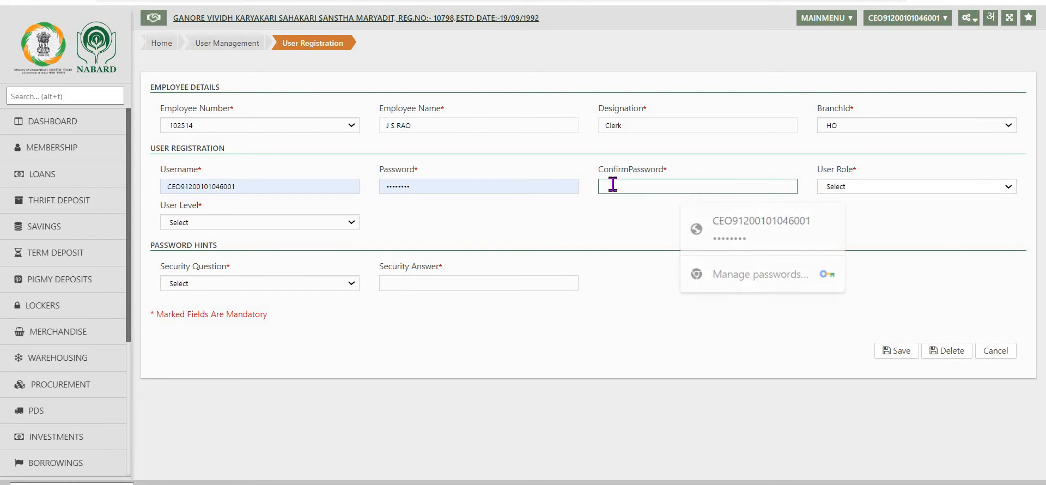
key("Tab")
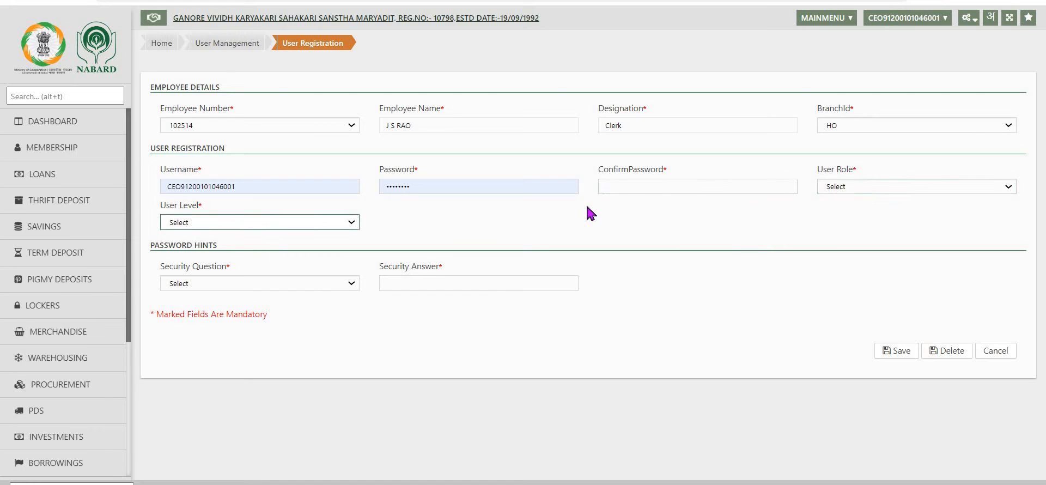
left_click(602, 184)
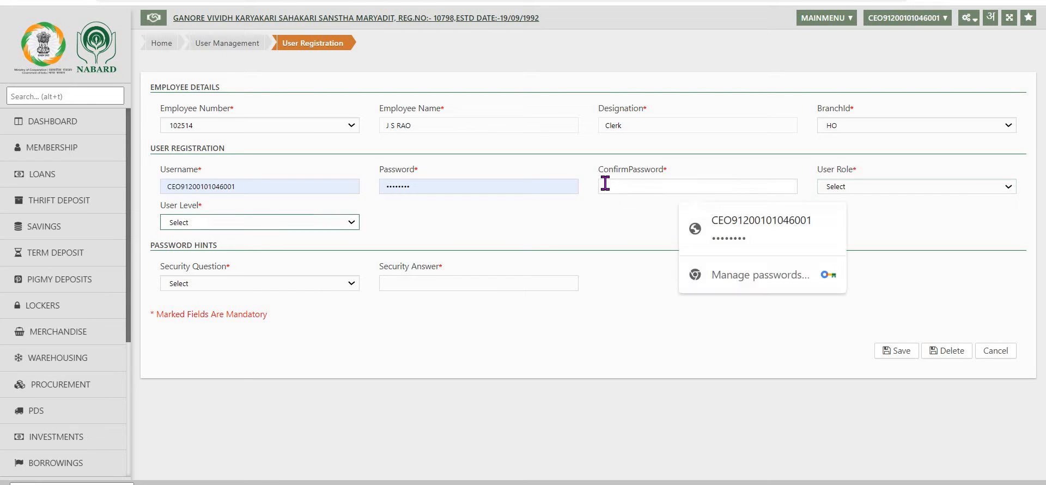
left_click(711, 242)
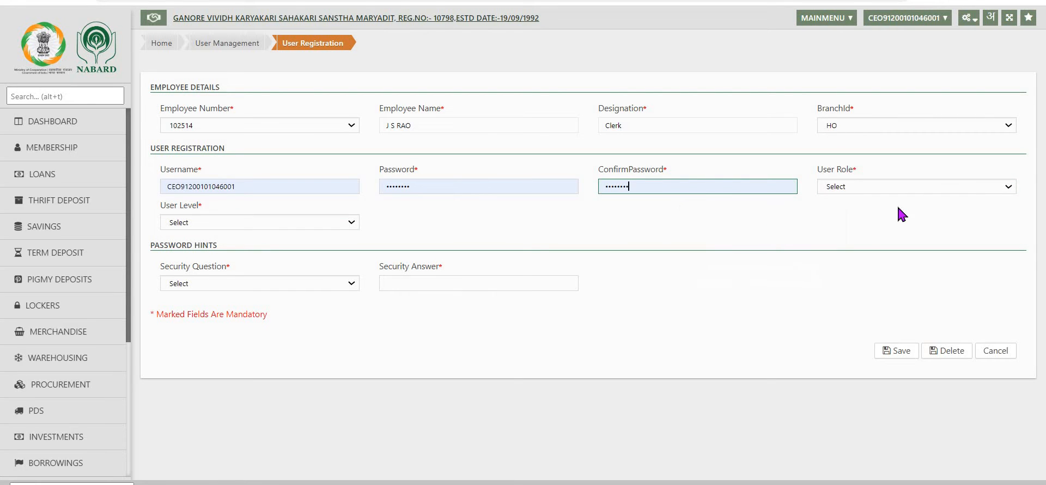
Step: Set the user role to CEO and the user level to PACS User
left_click(1009, 188)
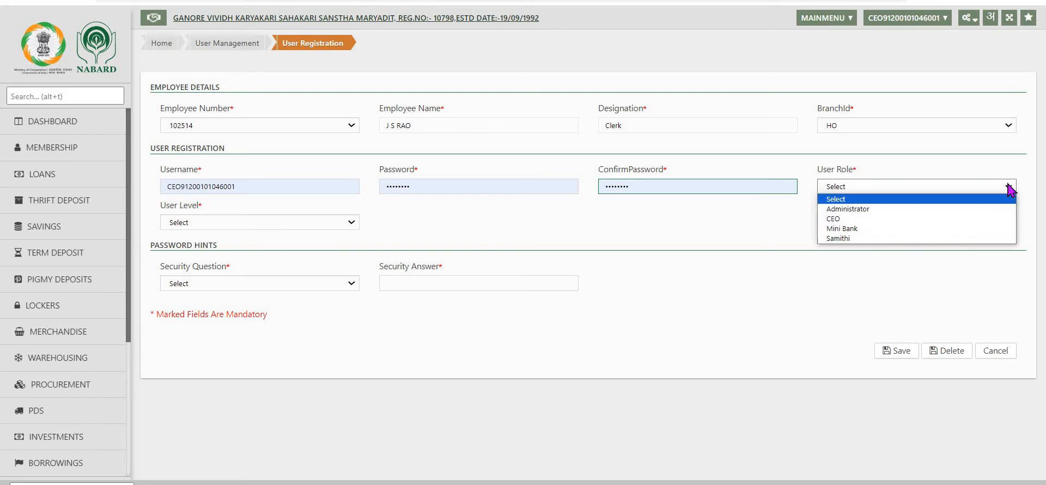
left_click(843, 220)
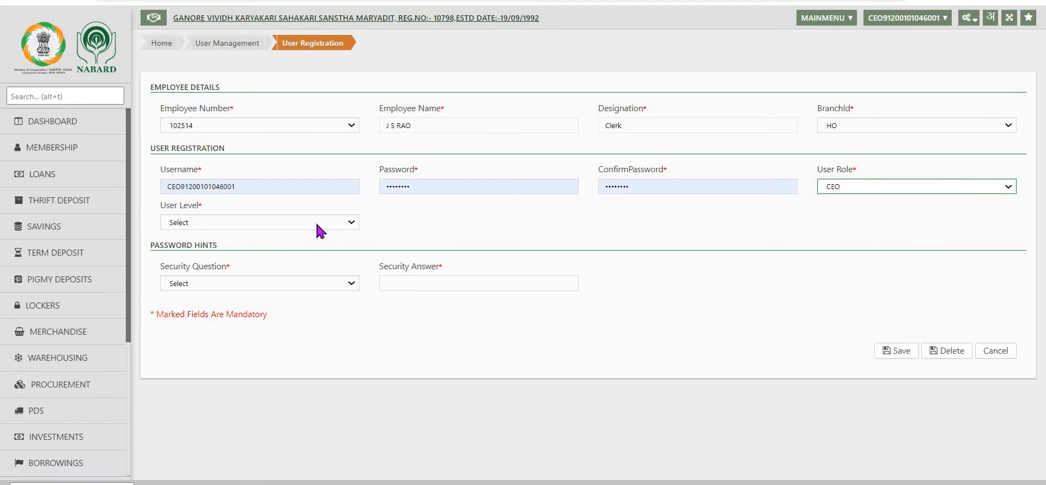
left_click(354, 222)
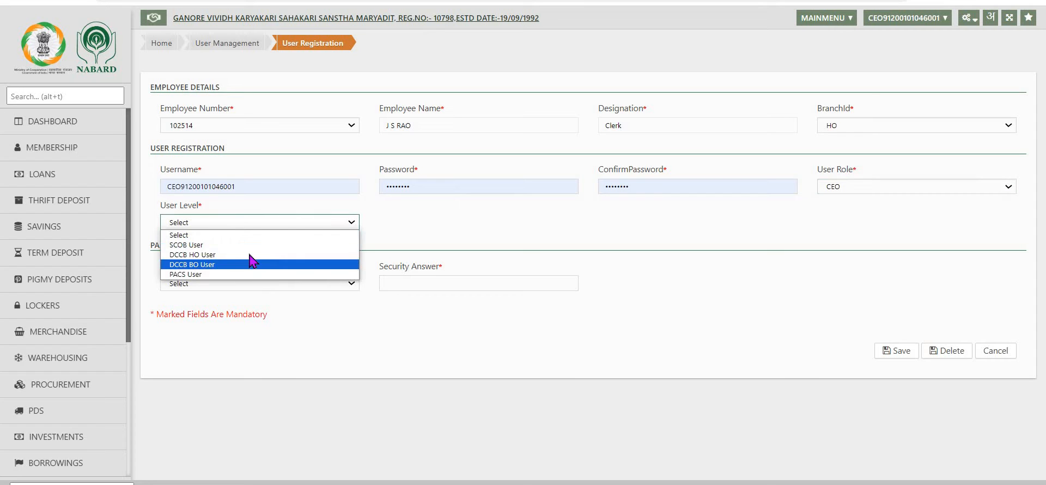
left_click(226, 274)
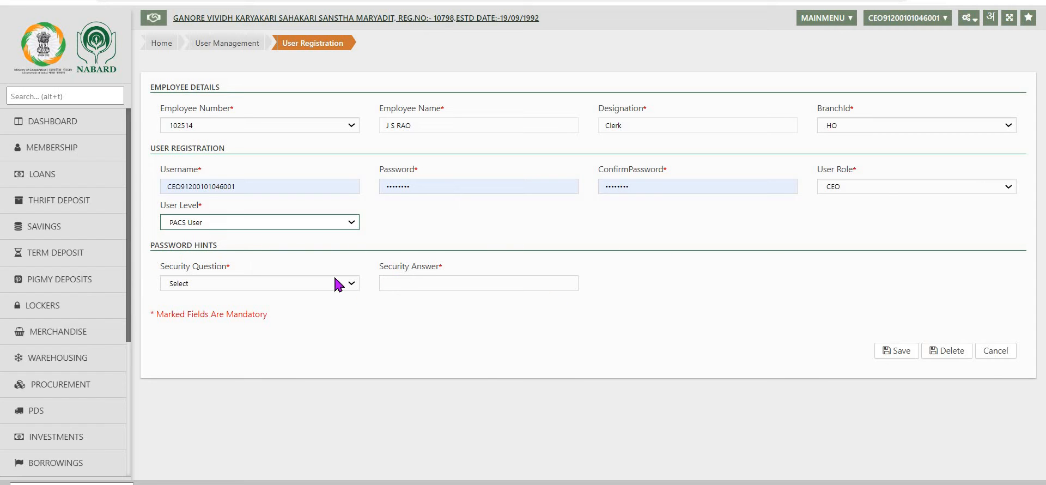
left_click(353, 285)
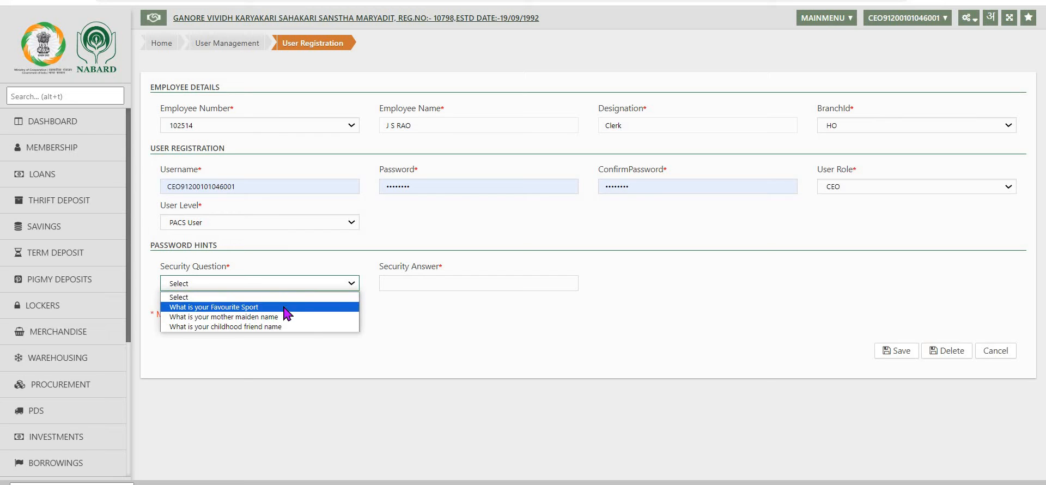
left_click(222, 307)
left_click(479, 283)
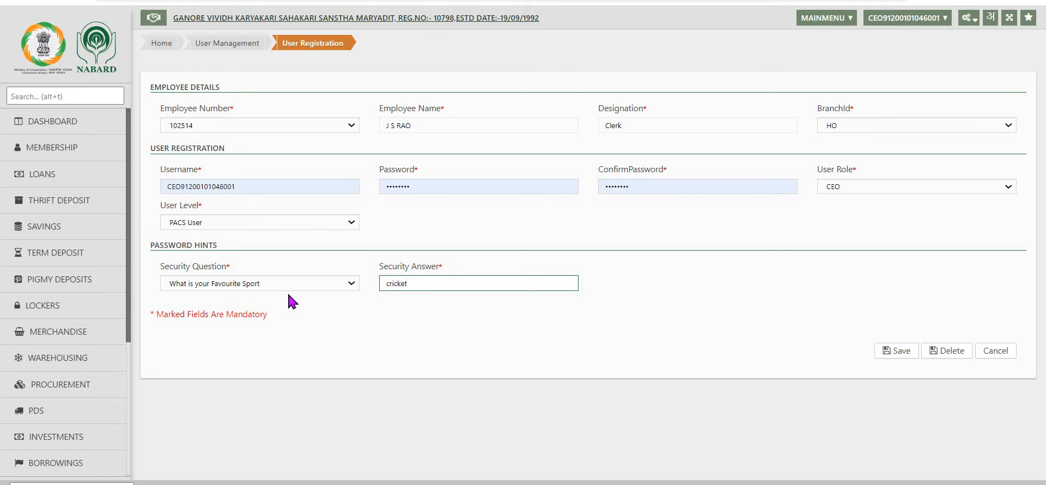
left_click(351, 281)
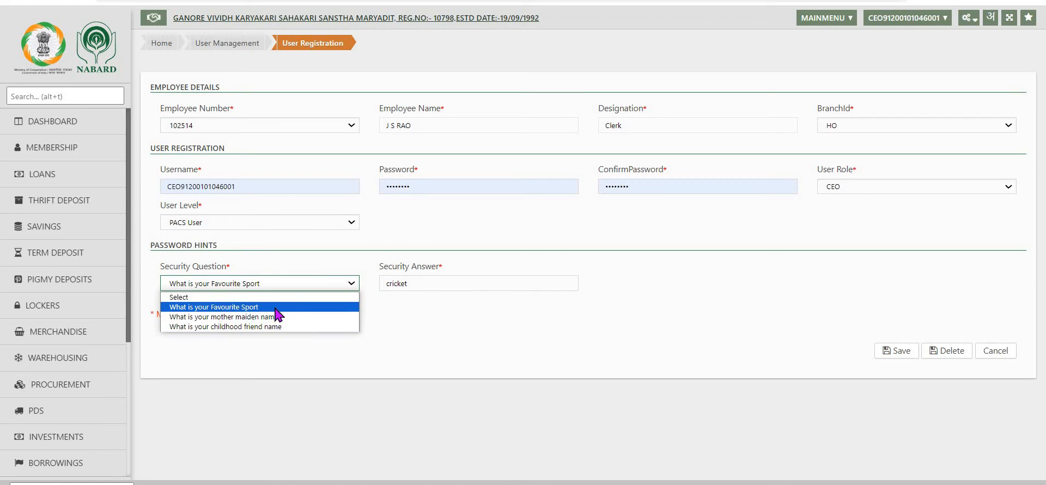
left_click(338, 308)
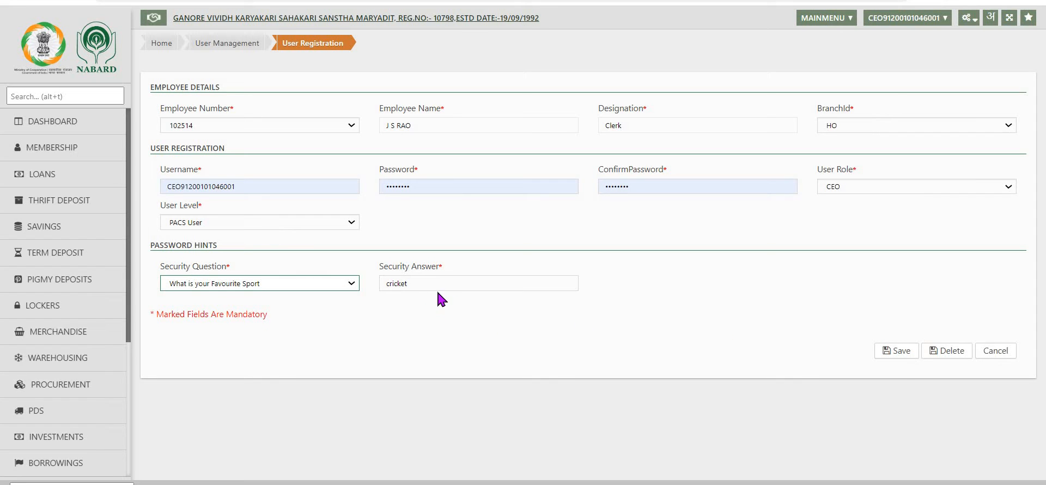
left_click(897, 351)
Step: Open Map Voucher Approval and set the Clerk Transfers maximum amount to 500000, saving the change
left_click(968, 17)
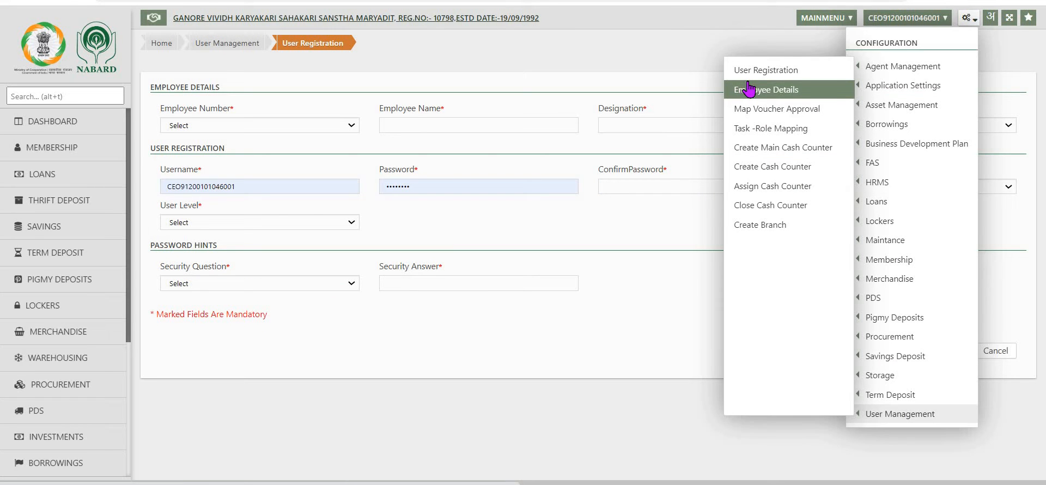
left_click(758, 110)
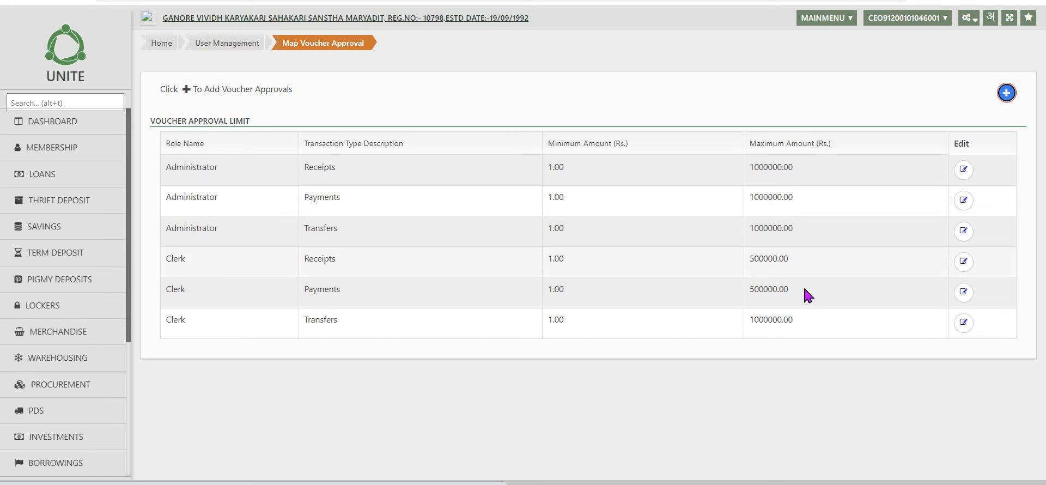
left_click(812, 325)
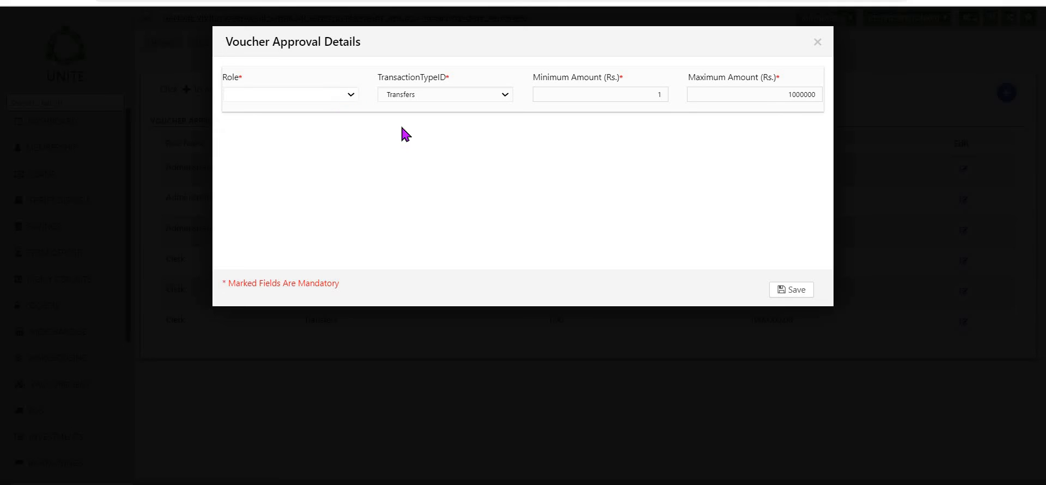
left_click(736, 93)
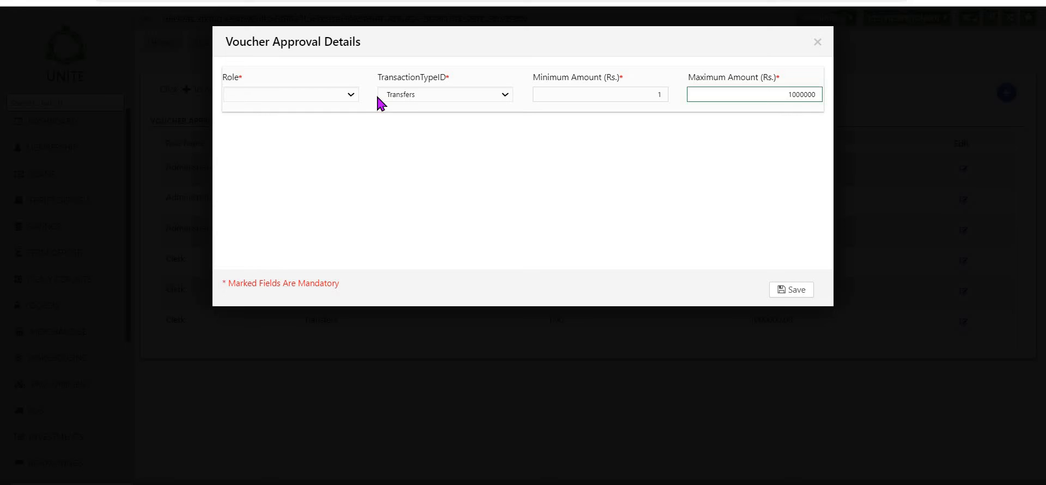
key("Delete")
key("Delete")
type("5")
left_click(800, 293)
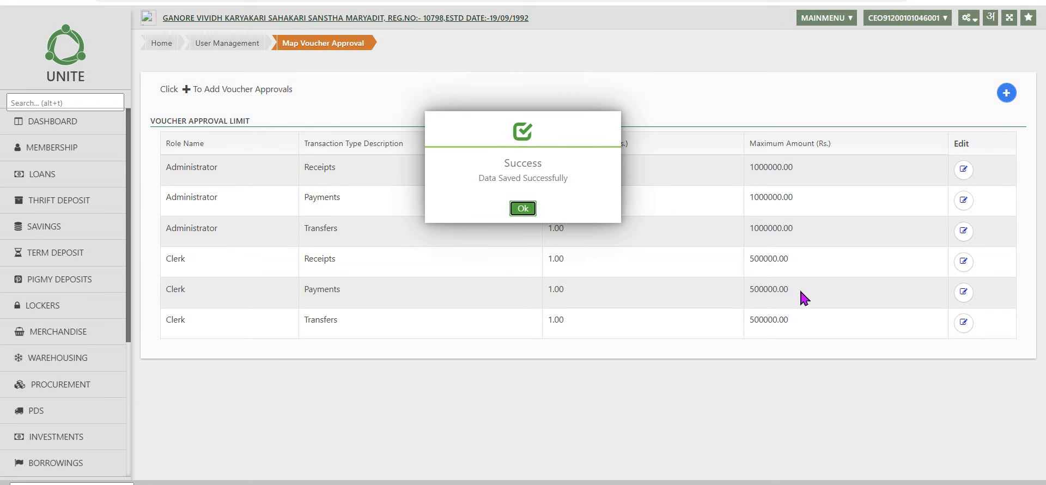
left_click(523, 210)
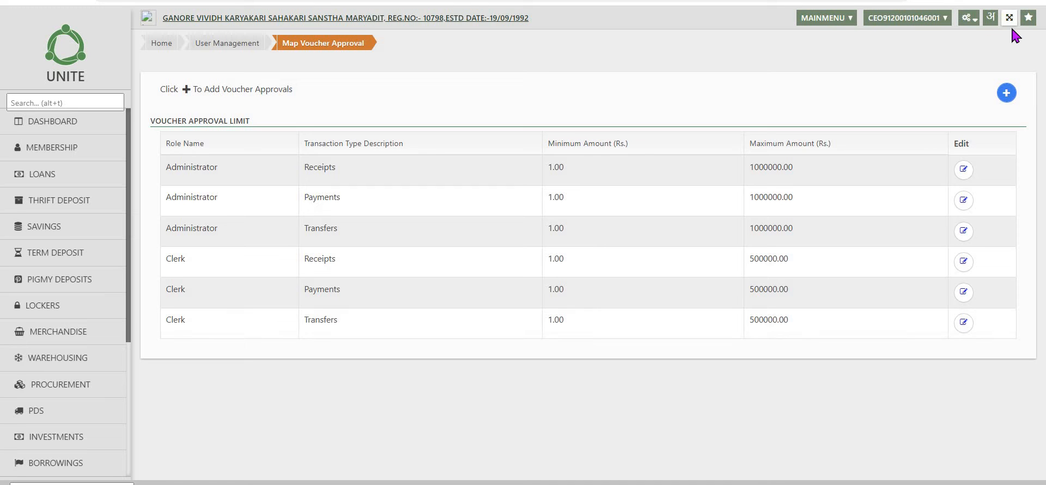
Step: Open Task-Role Mapping and choose role CEO and module Savings
left_click(967, 19)
mouse_move(872, 417)
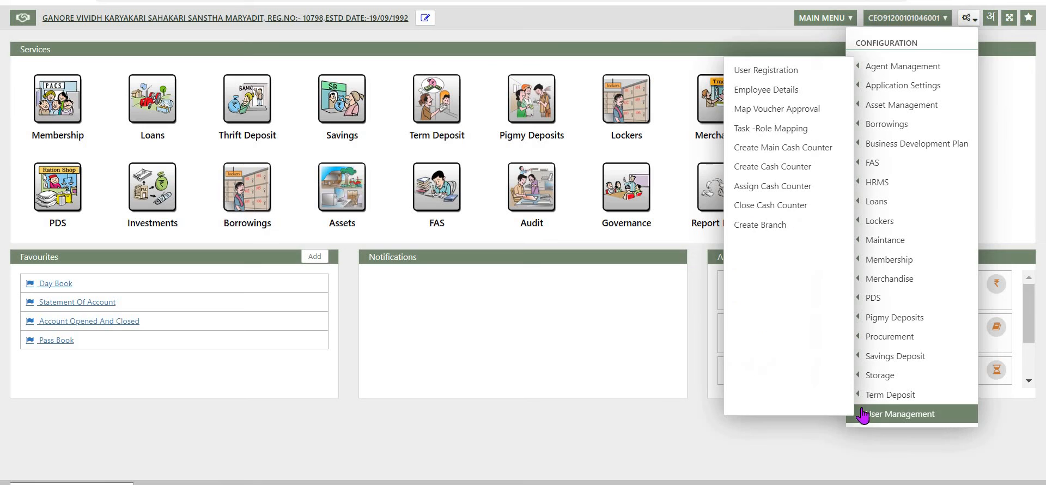
left_click(765, 128)
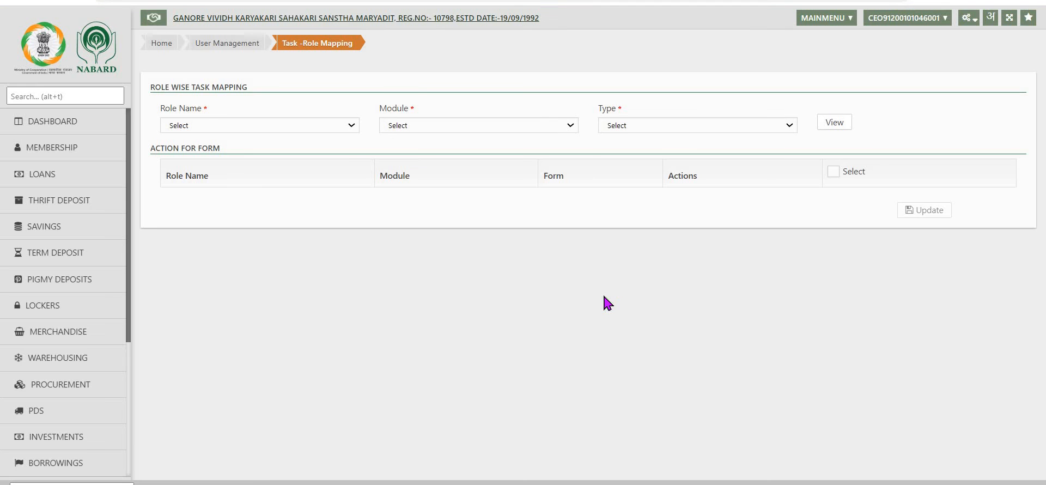
left_click(321, 126)
left_click(266, 162)
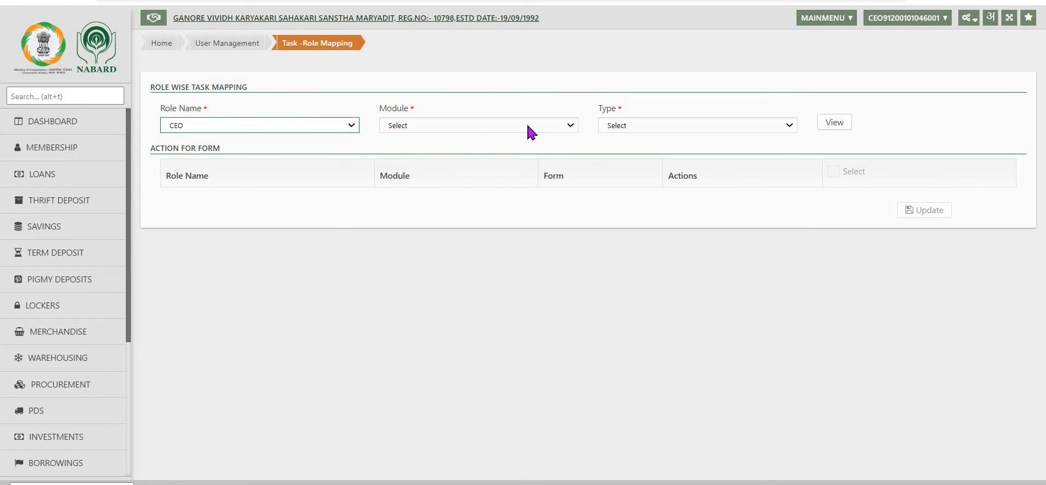
left_click(567, 128)
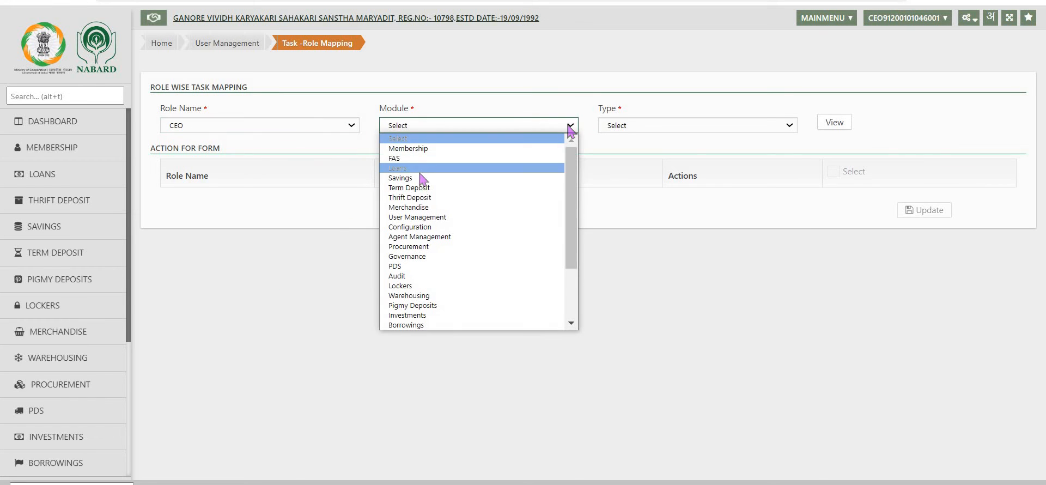
left_click(412, 181)
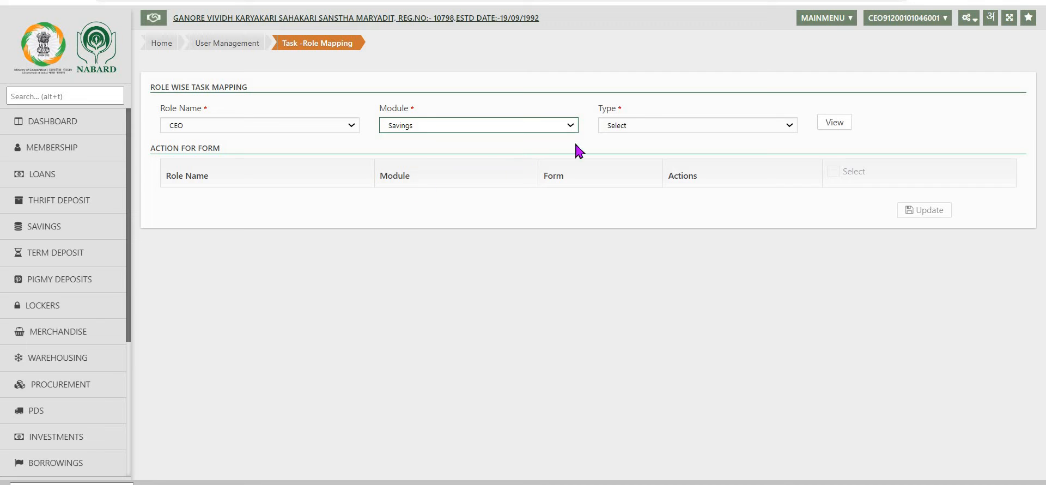
Step: Set the task-role mapping filters to role CEO, module FAS and type Assigned
left_click(790, 126)
left_click(645, 149)
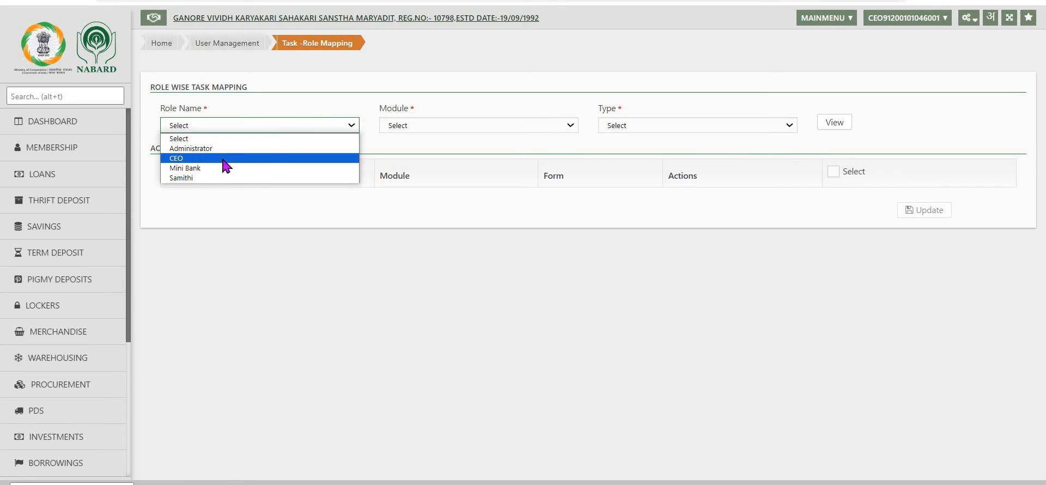
left_click(226, 163)
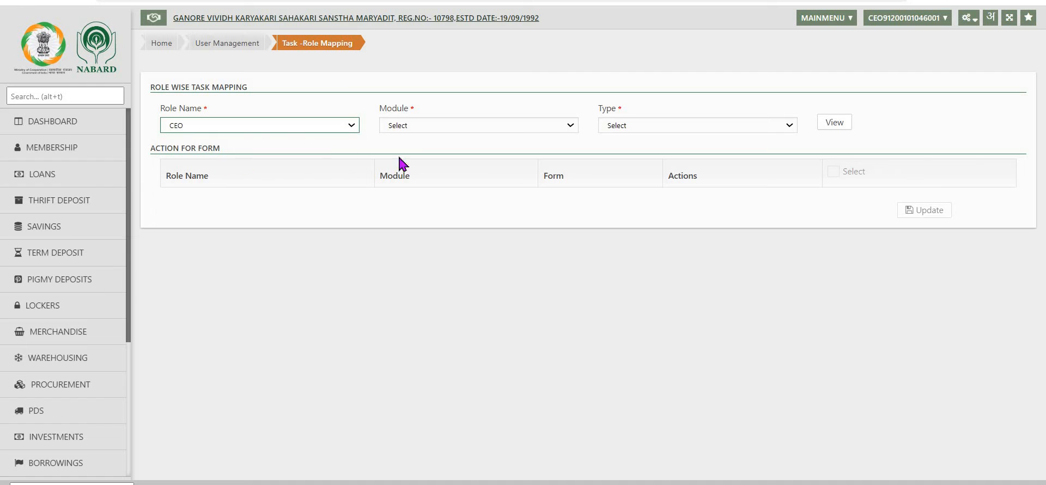
left_click(573, 131)
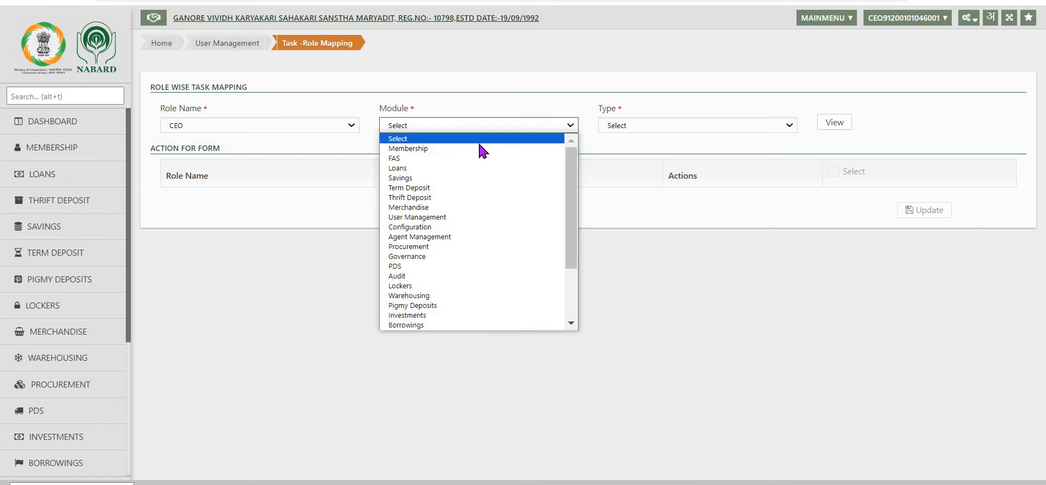
left_click(413, 161)
left_click(647, 129)
left_click(636, 149)
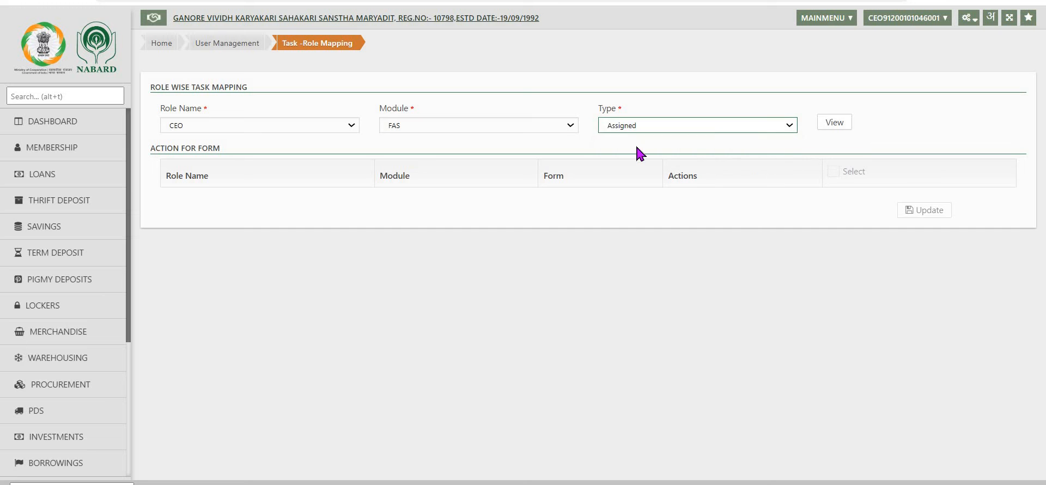
Step: View the CEO's FAS form list, tick Select for all forms and update the mapping
left_click(835, 124)
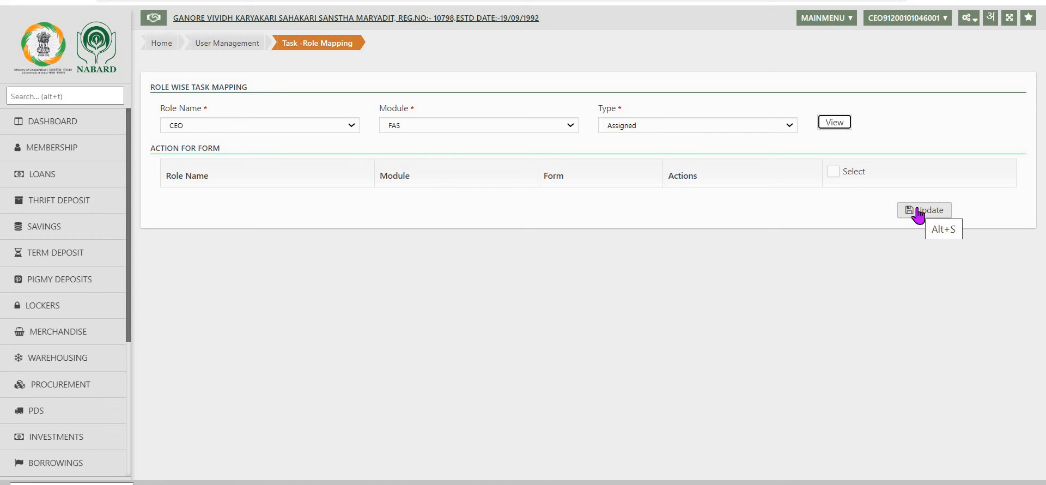
left_click(918, 213)
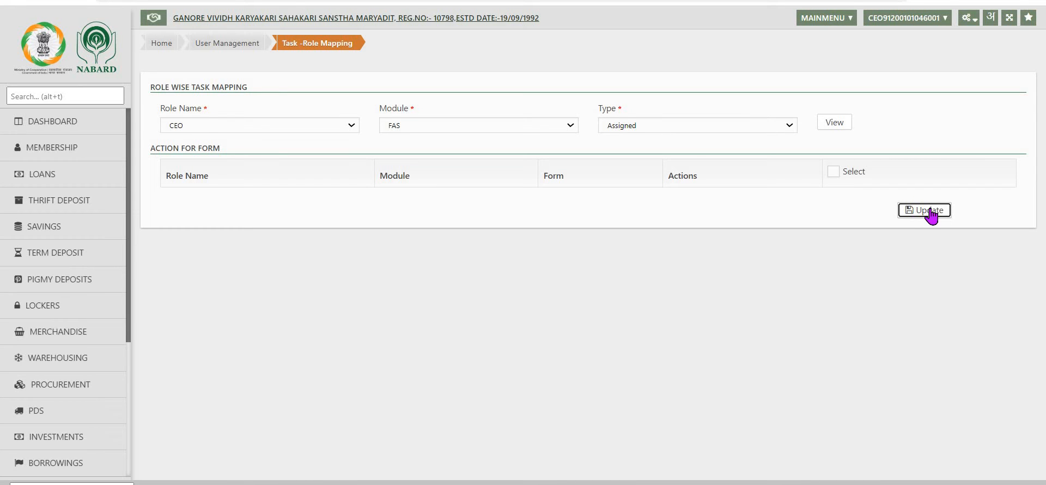
left_click(834, 171)
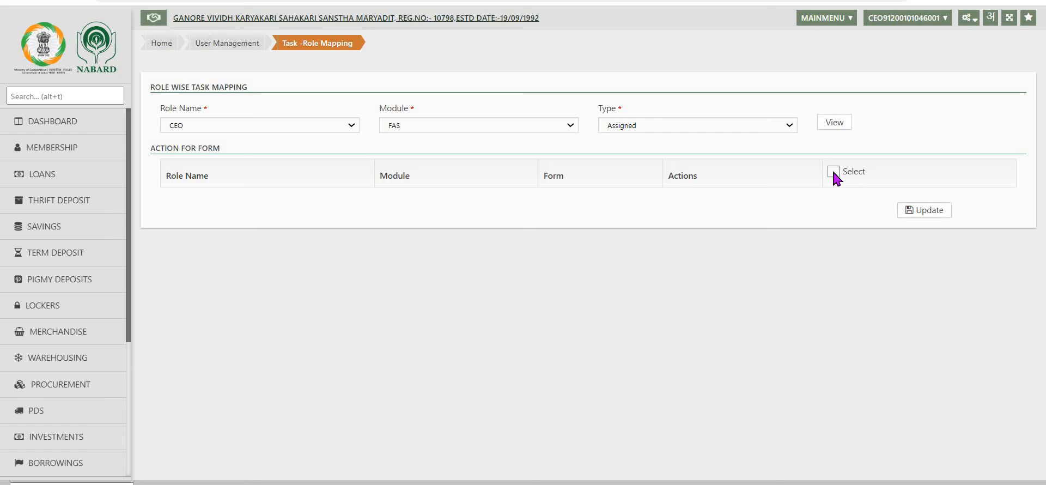
left_click(932, 211)
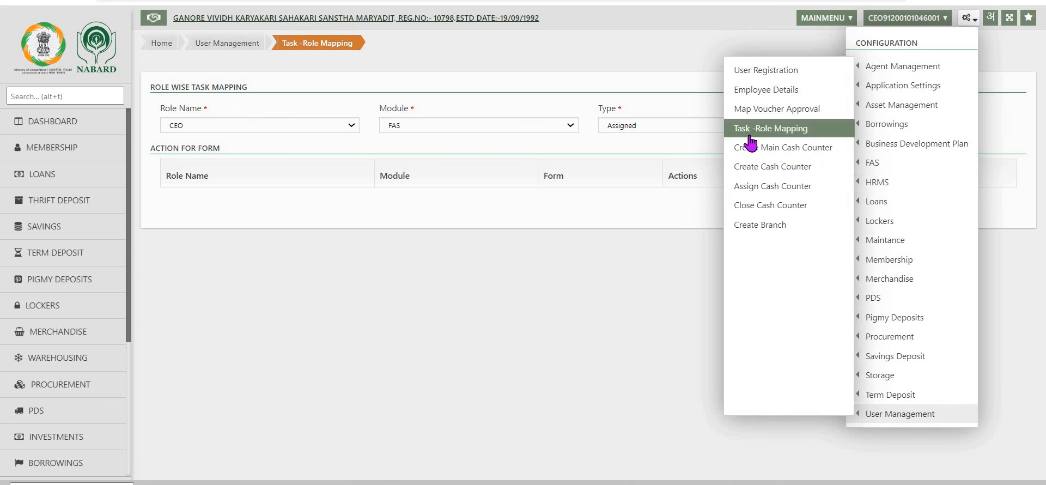
Step: Open Create Main Cash Counter and create a counter with business unit HO for branch HO
left_click(747, 147)
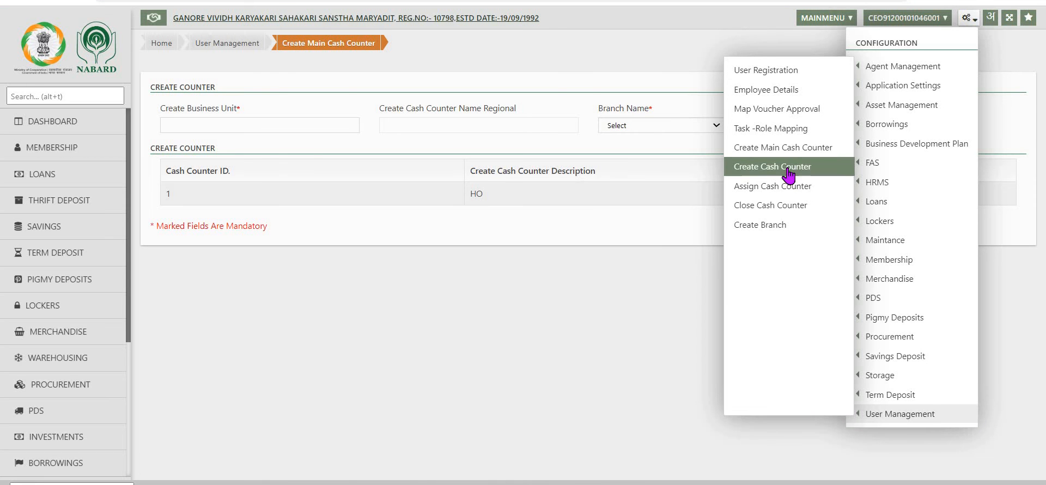
left_click(805, 148)
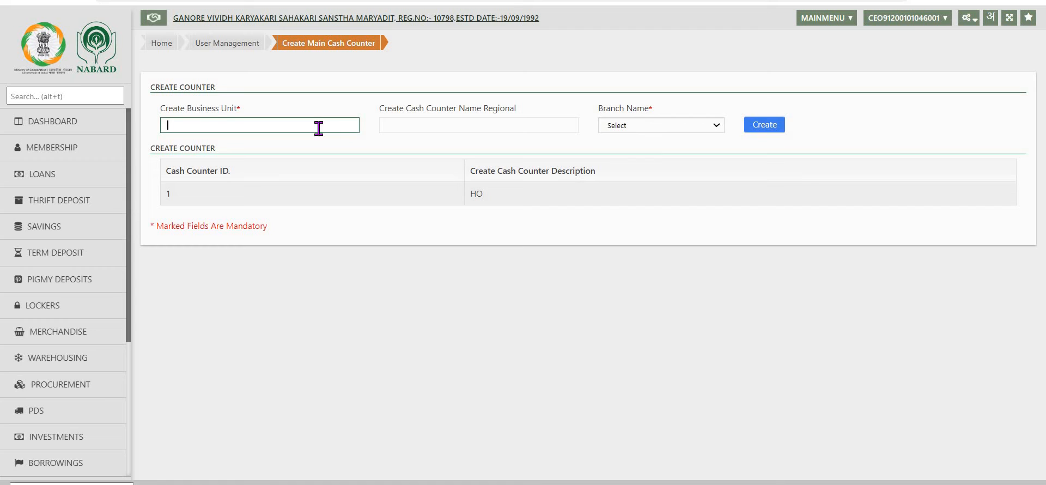
type("ho")
key("BackSpace")
type("HO")
key("Tab")
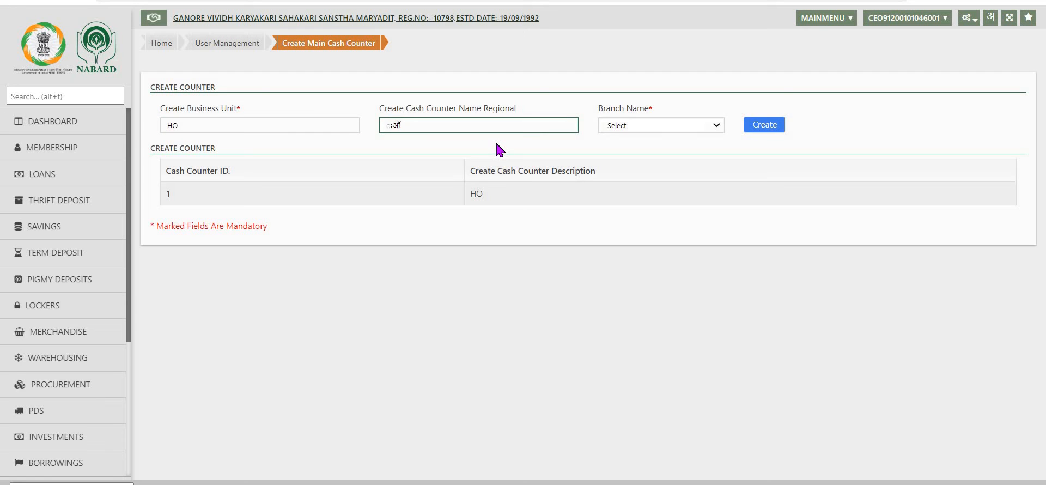
key("Tab")
left_click(717, 125)
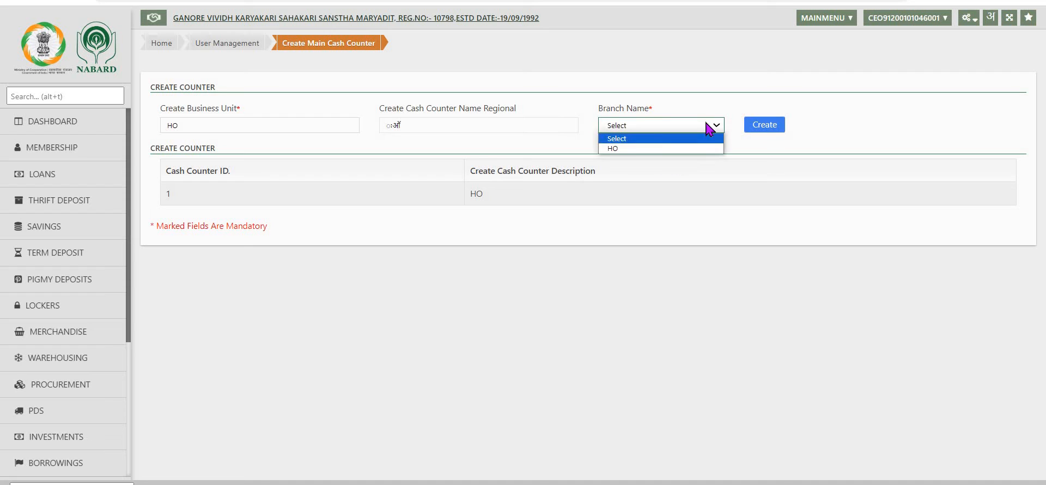
left_click(611, 148)
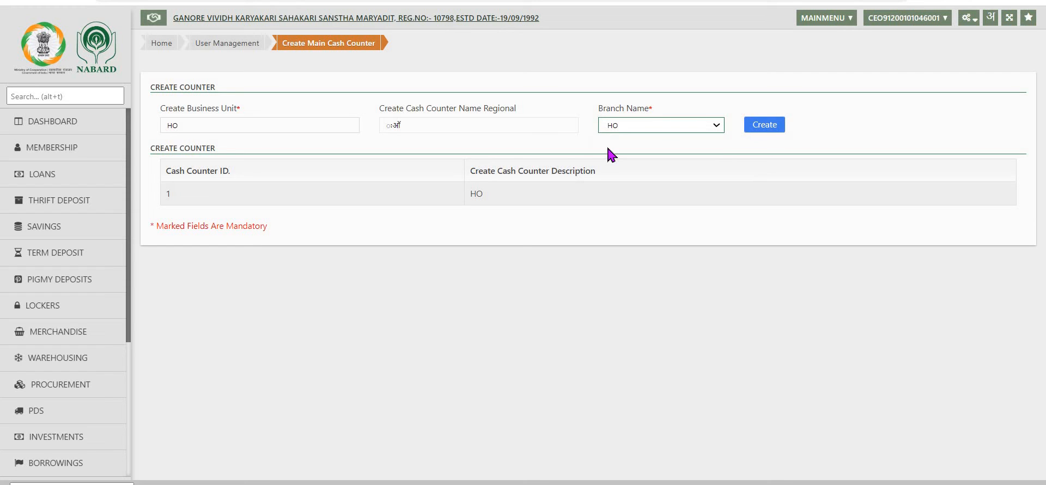
left_click(766, 124)
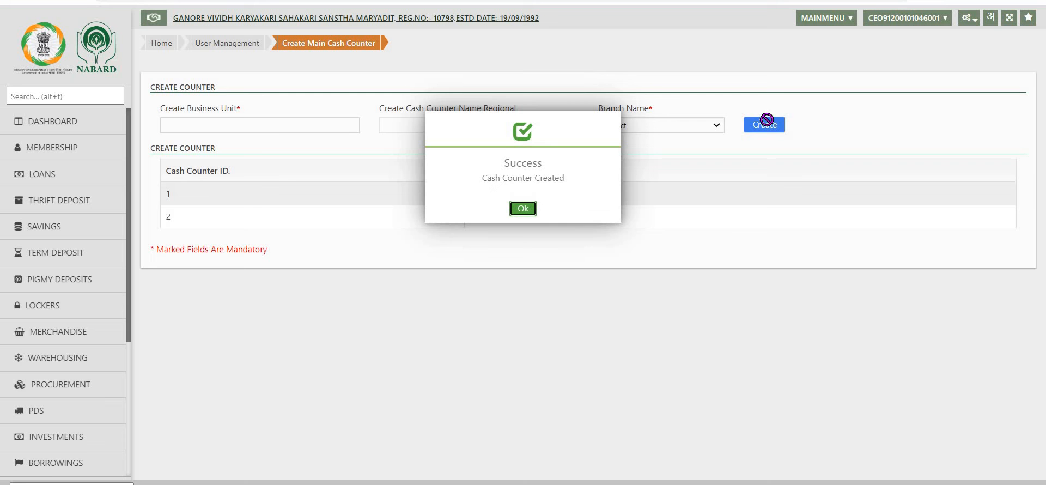
left_click(524, 206)
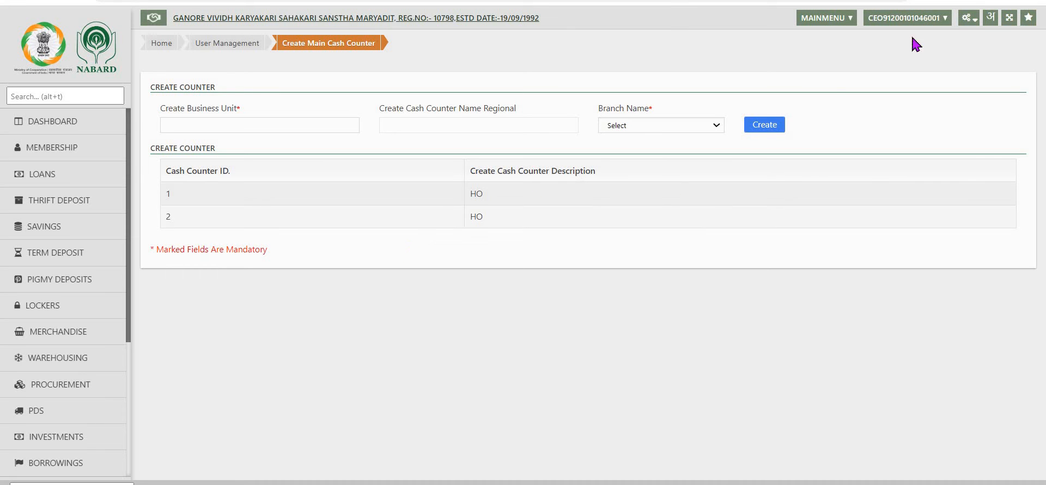
Step: Open Create Cash Counter and choose HO as the business unit
left_click(968, 19)
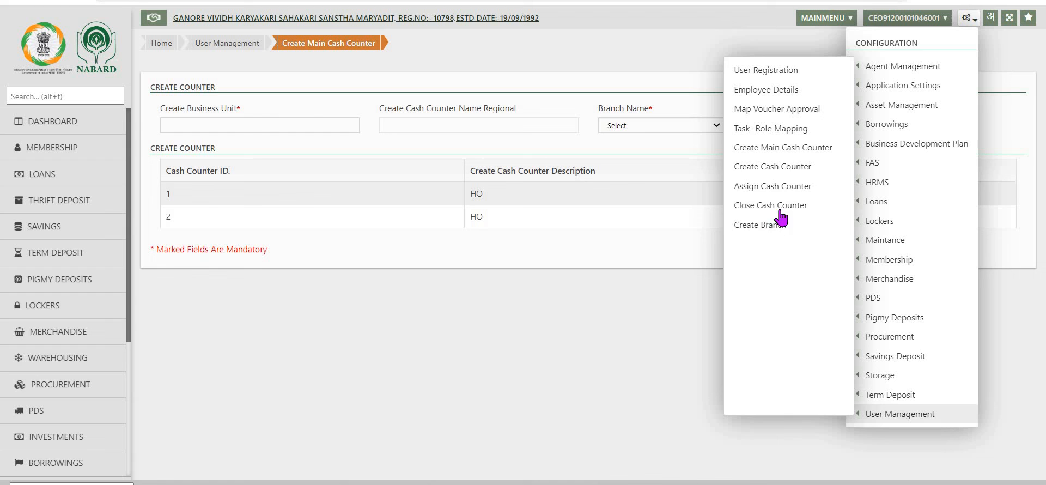
left_click(772, 168)
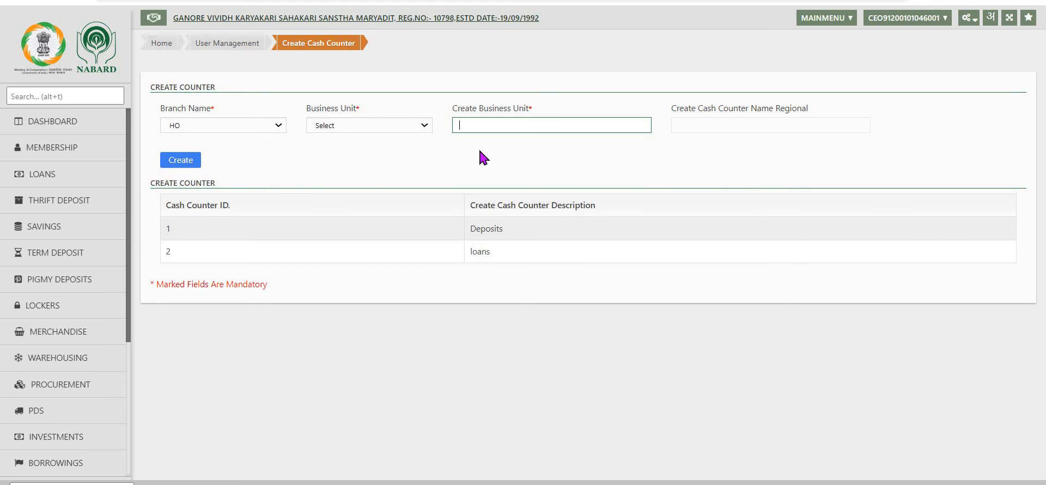
left_click(424, 130)
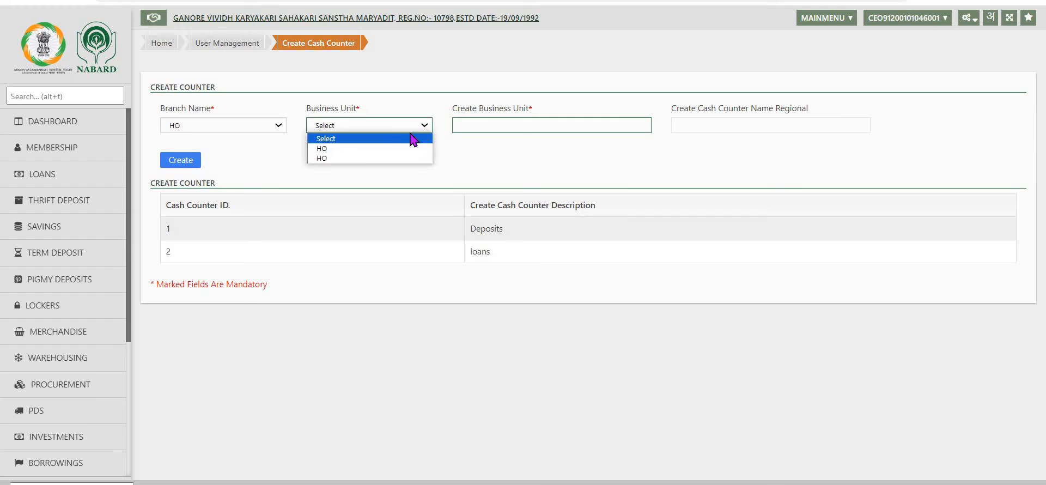
left_click(355, 153)
Step: Name the new cash counter Deposits and create it, acknowledging the confirmation
left_click(500, 128)
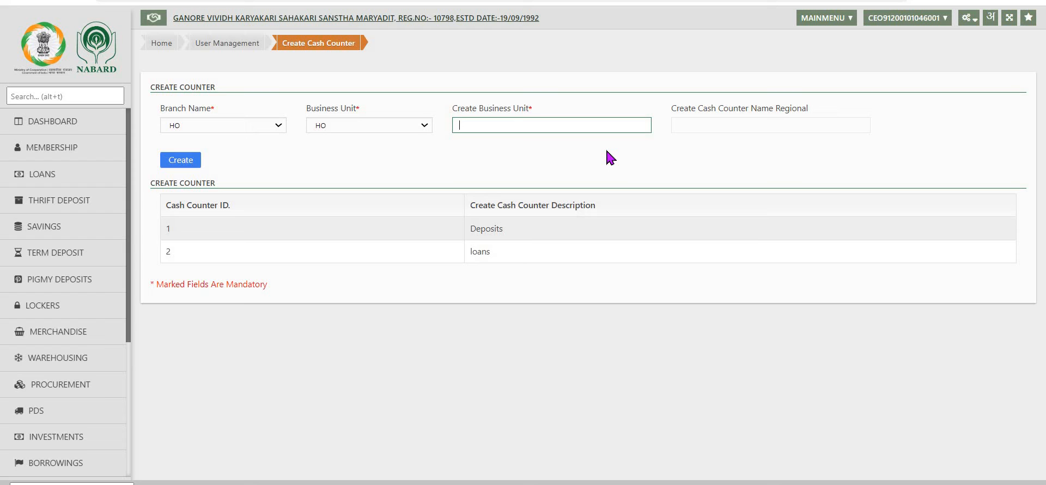
type("Deposits")
key("Tab")
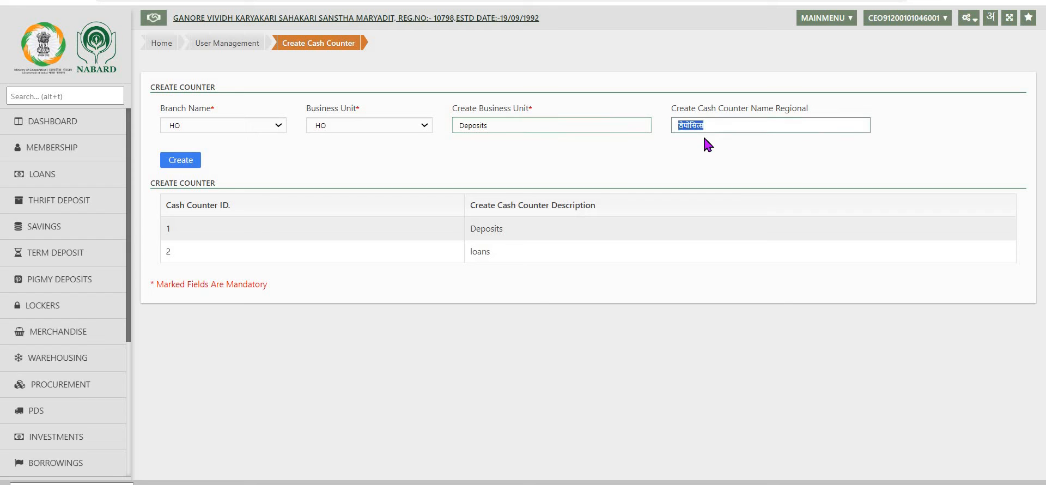
key("Tab")
left_click(175, 159)
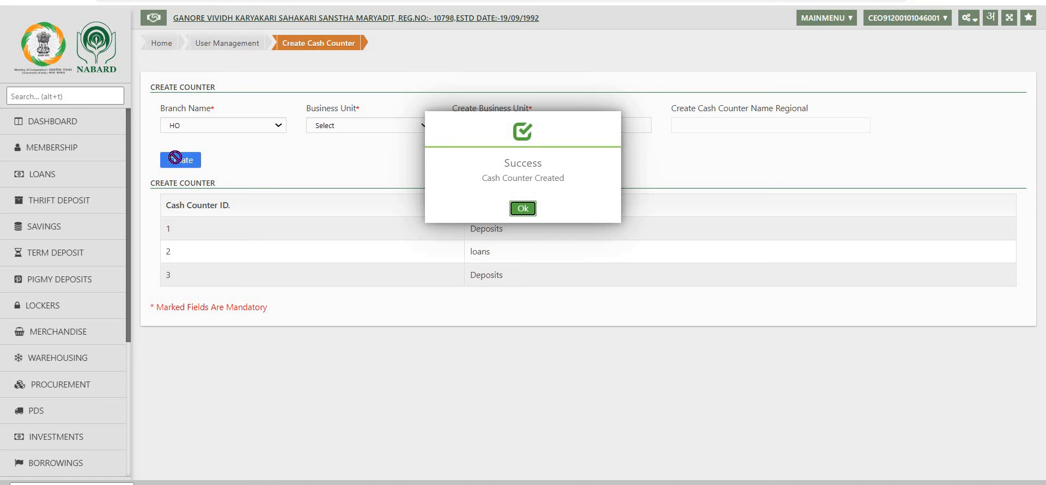
left_click(522, 209)
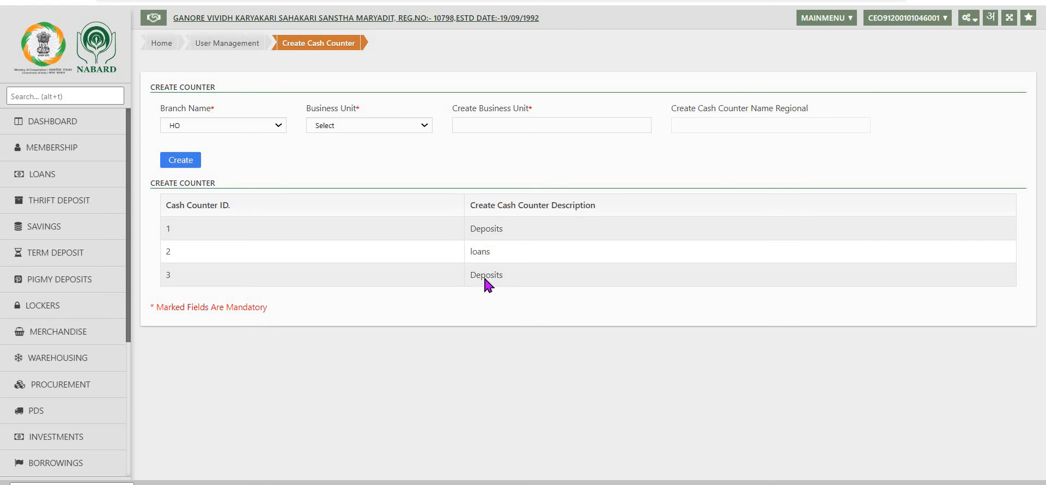
Step: Open Assign Cash Counter and select the Deposits counter and the registered user
left_click(968, 17)
mouse_move(900, 414)
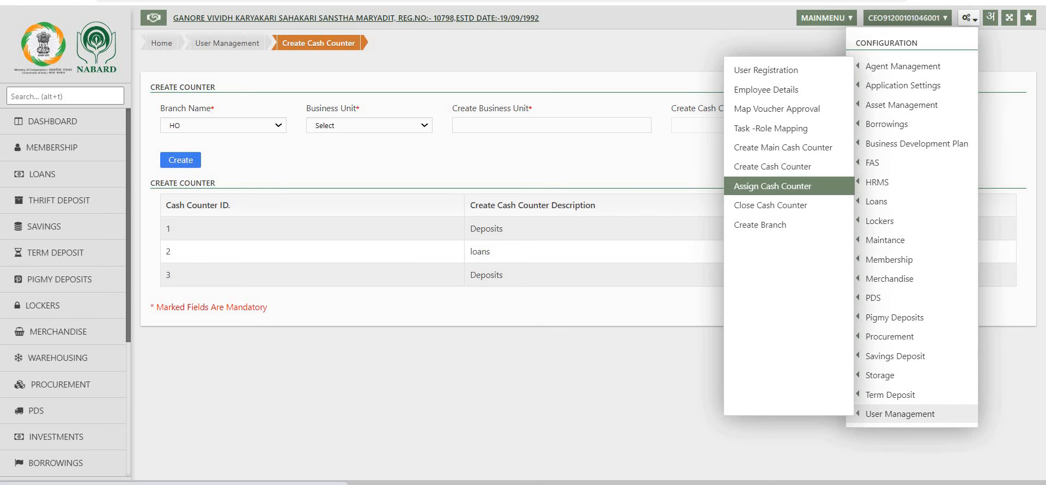
left_click(768, 190)
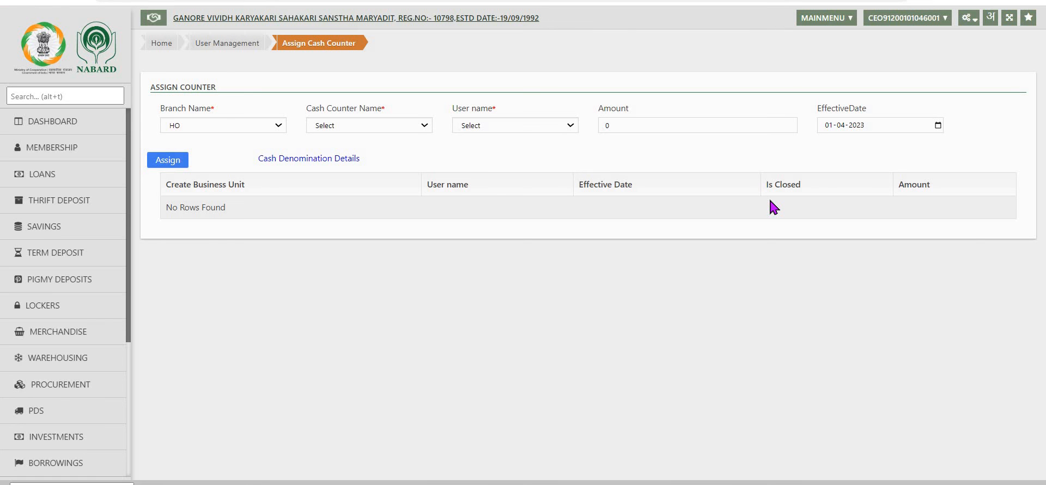
left_click(513, 125)
left_click(508, 207)
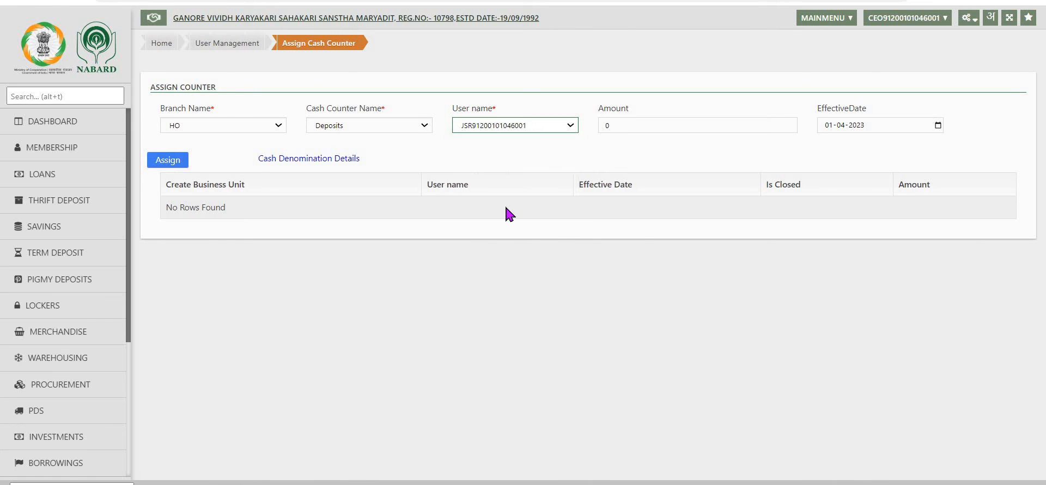
Step: Set the assigned amount to 250000 and assign the counter to the user
left_click(665, 129)
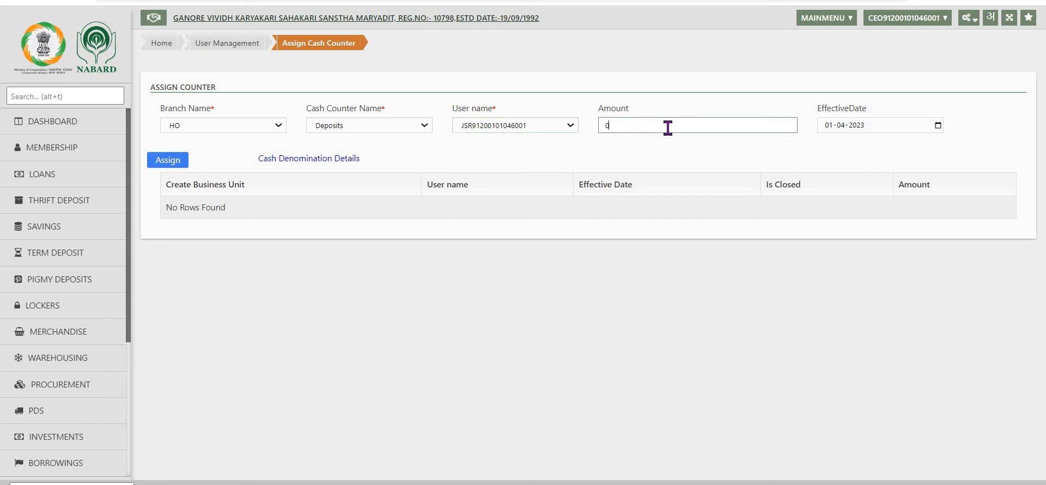
key("BackSpace")
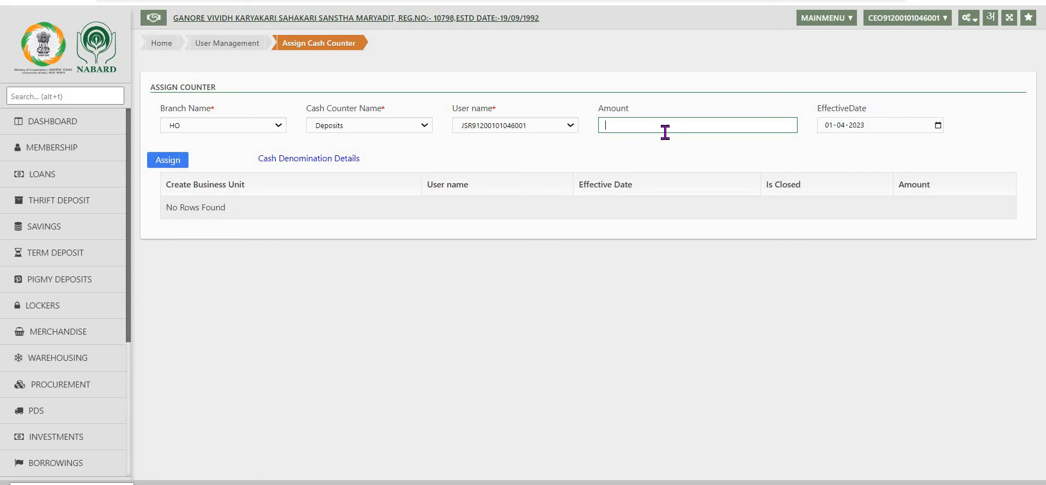
type("250000")
left_click(167, 160)
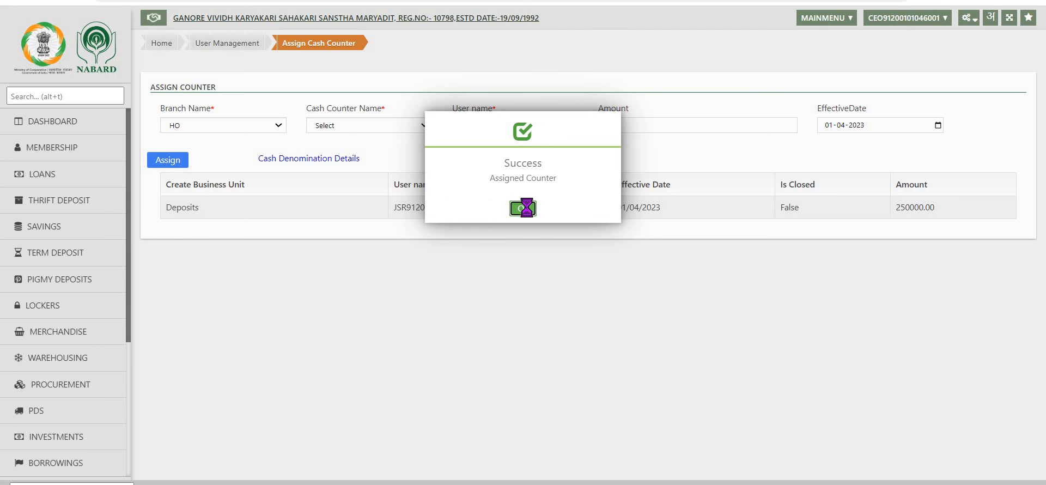
left_click(523, 272)
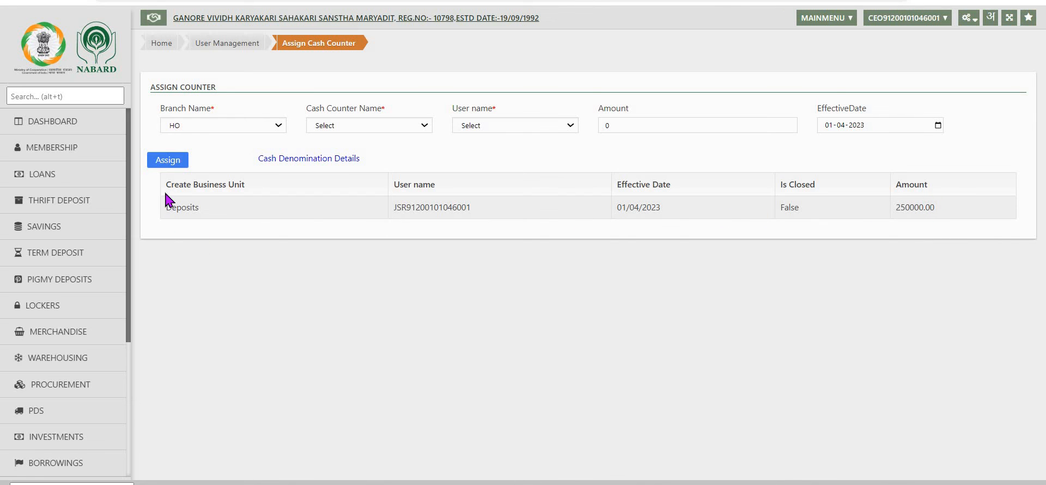
Step: Open Close Cash Counter and use the close action on the Deposits counter
left_click(975, 22)
mouse_move(907, 417)
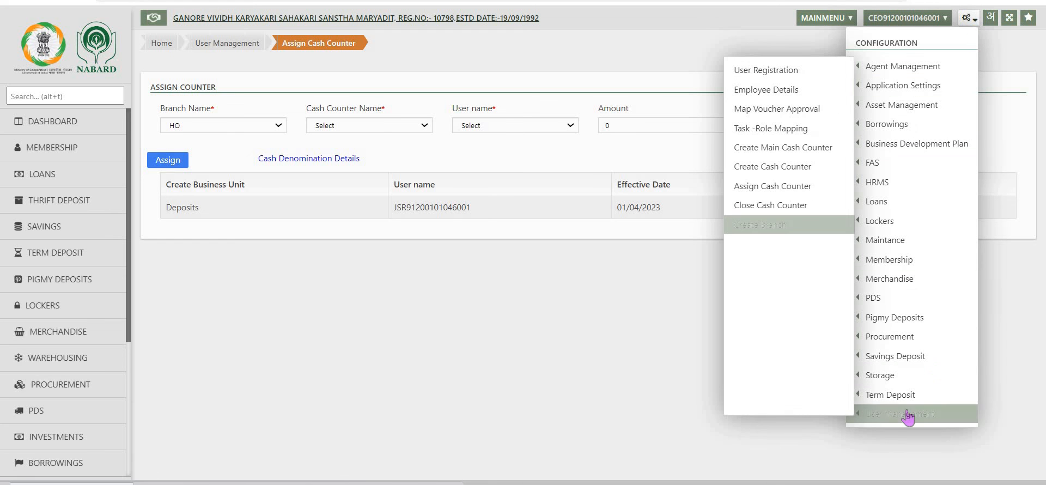
left_click(761, 211)
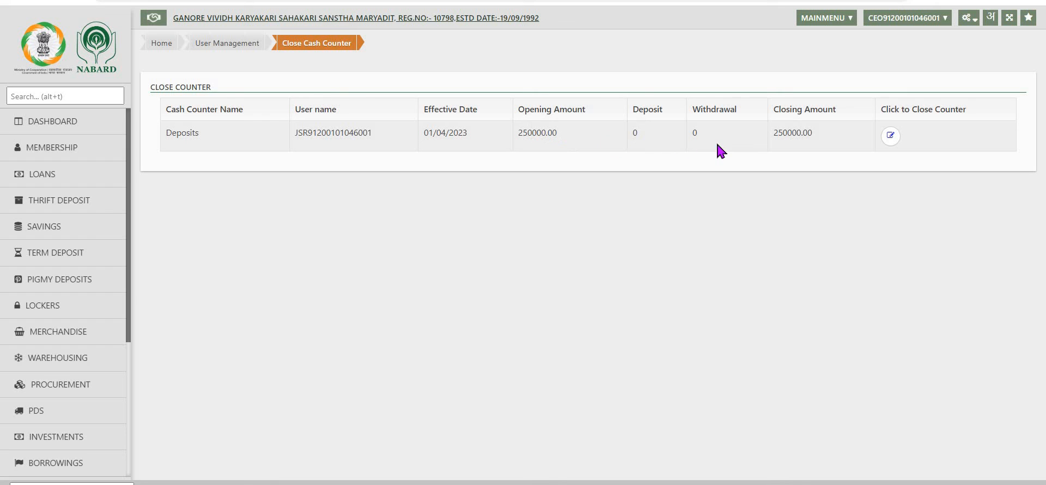
left_click(891, 137)
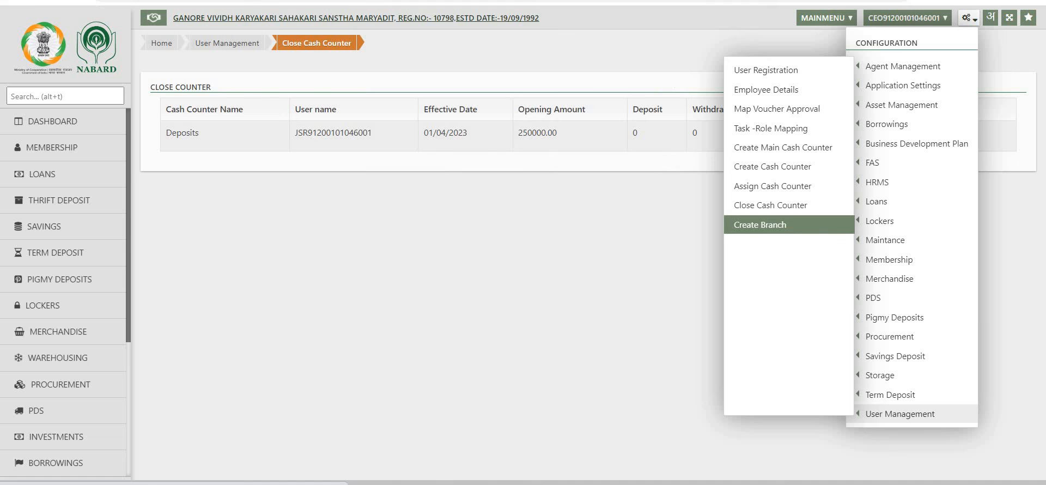
Step: Open the Create Branch form, try saving it empty, and cancel it
left_click(765, 228)
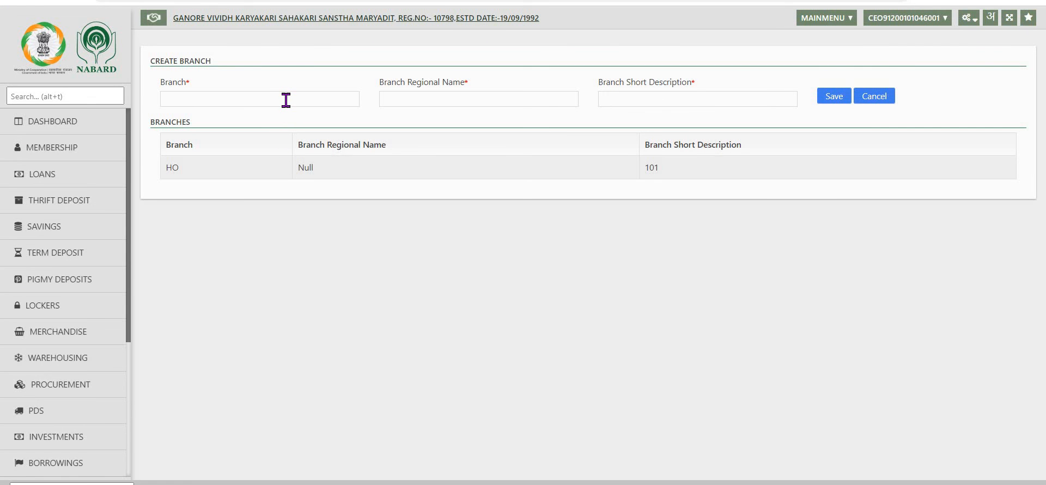
left_click(286, 100)
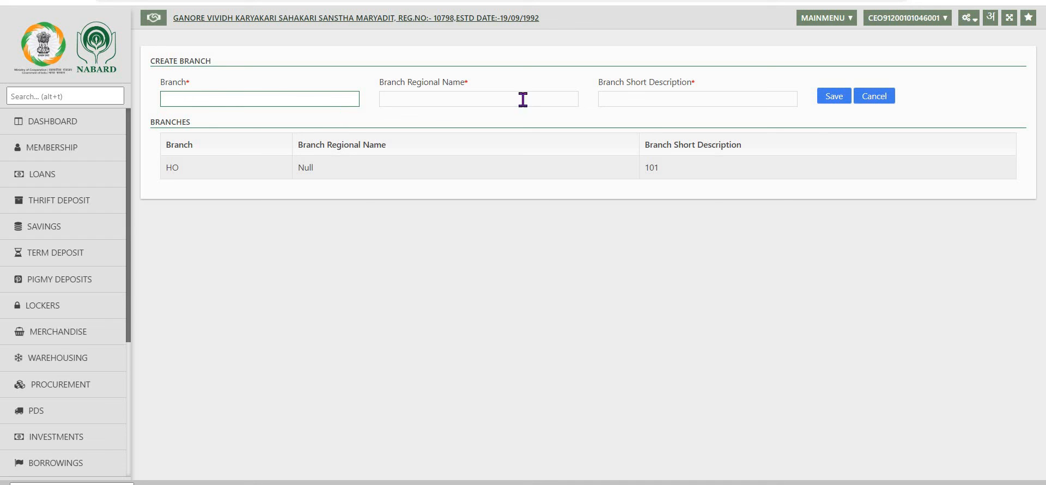
left_click(834, 98)
left_click(875, 98)
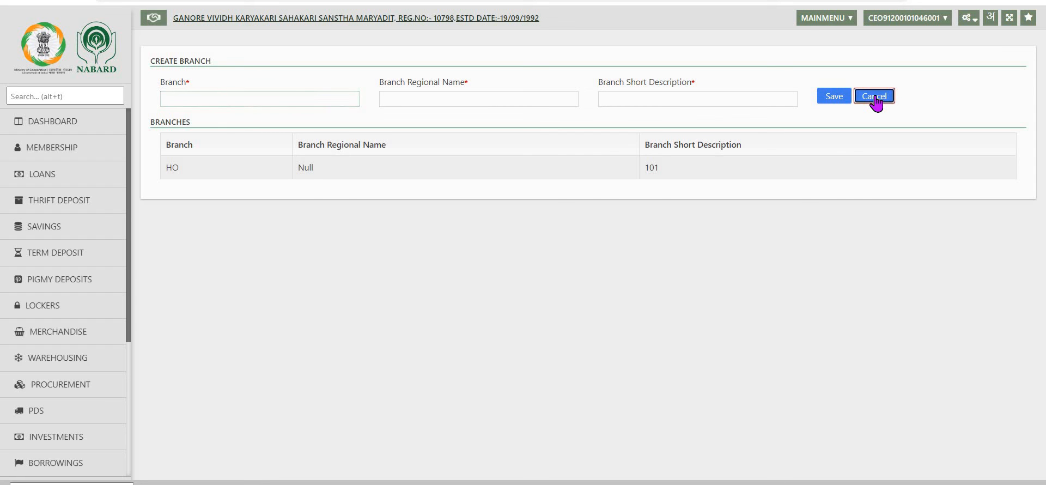